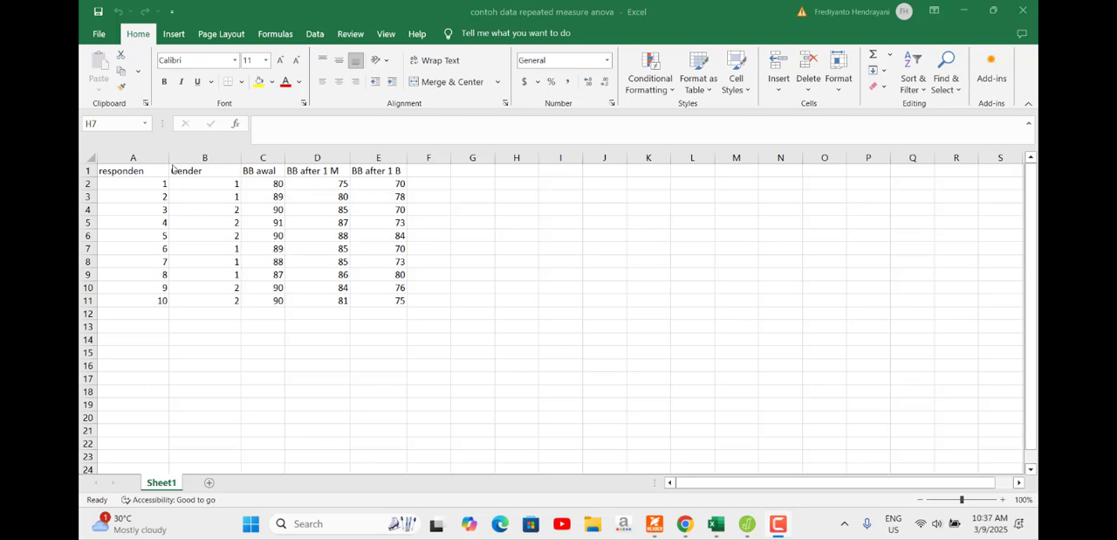
# Step: Review the dataset's column headings from responden to BB after 1 B and the 1 and 2 codes under Gender
pyautogui.click(158, 171)
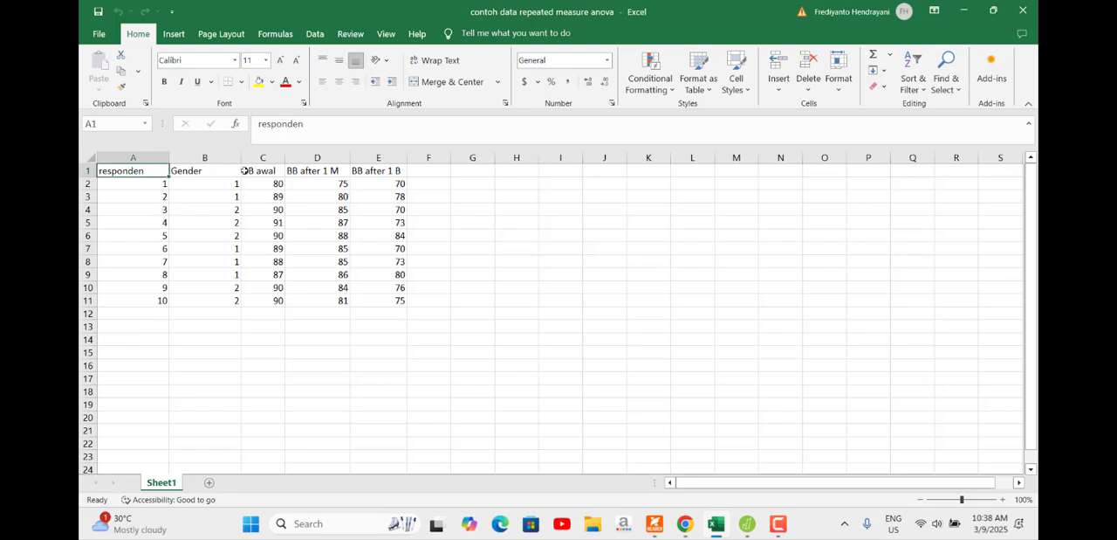
pyautogui.click(212, 173)
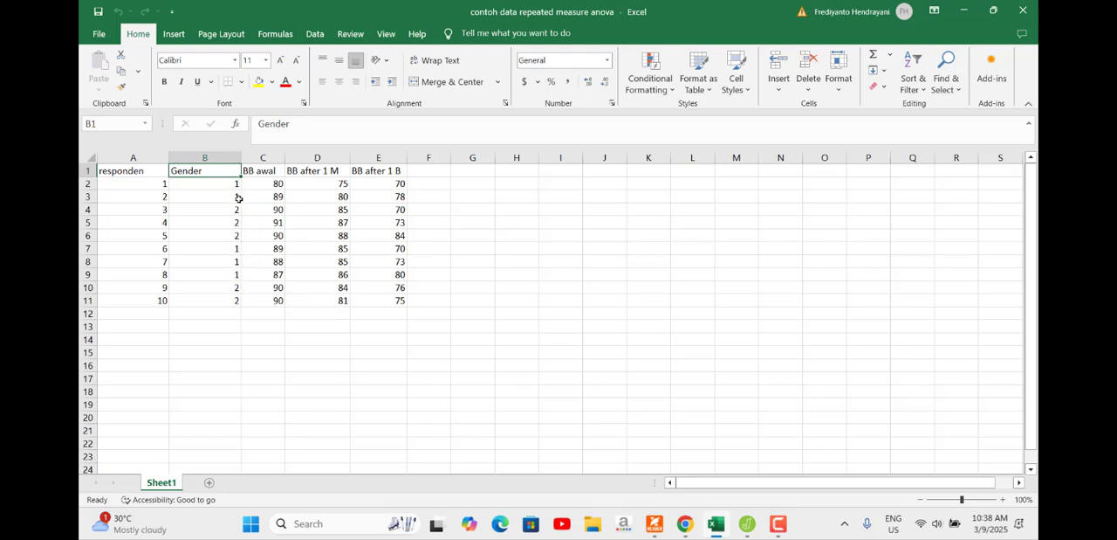
pyautogui.moveTo(238, 182); pyautogui.dragTo(238, 200)
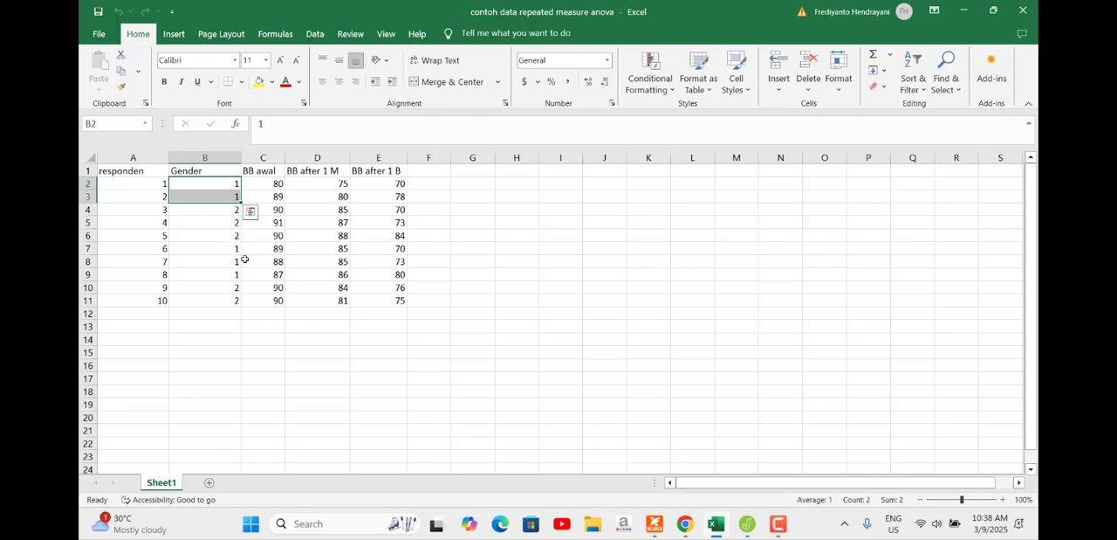
pyautogui.moveTo(237, 249); pyautogui.dragTo(238, 262)
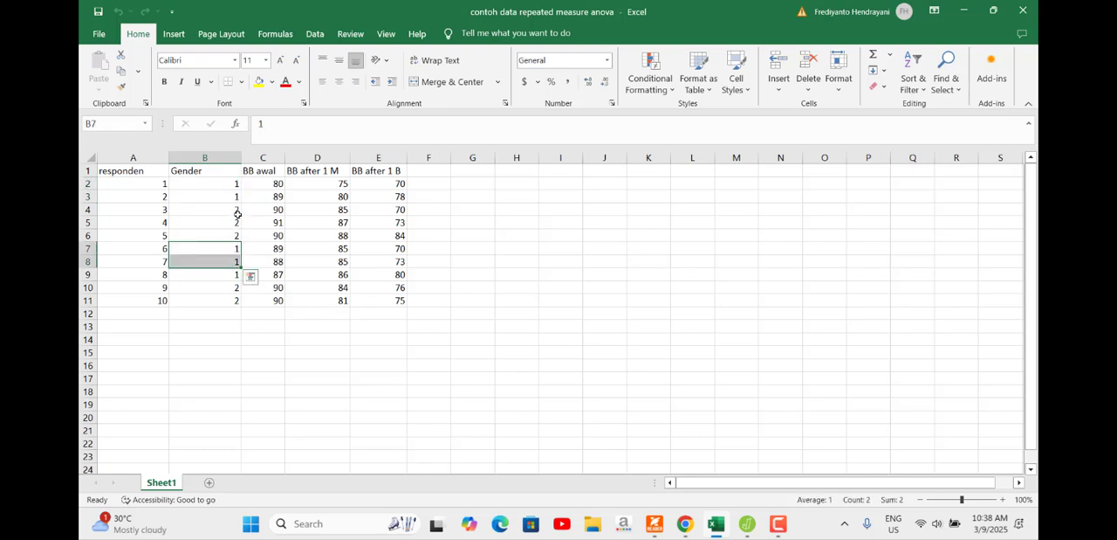
pyautogui.moveTo(237, 212); pyautogui.dragTo(239, 236)
pyautogui.click(294, 191)
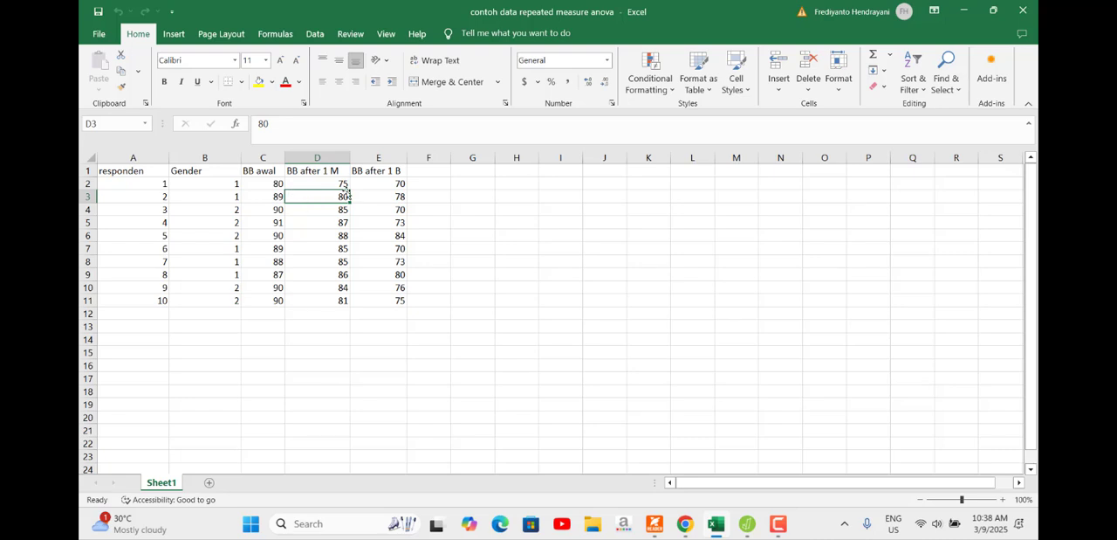
pyautogui.click(247, 171)
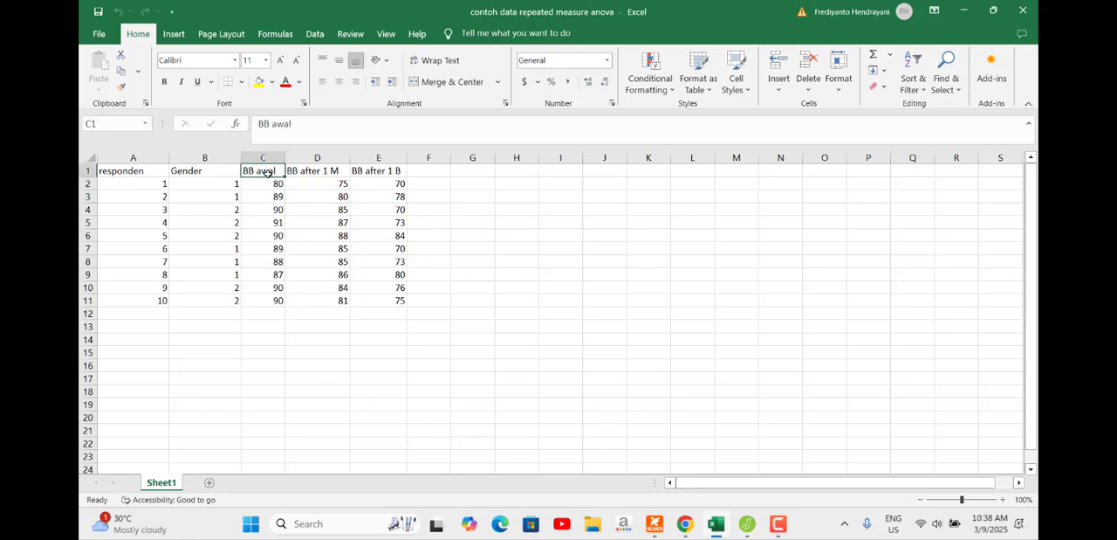
pyautogui.click(308, 172)
pyautogui.click(367, 172)
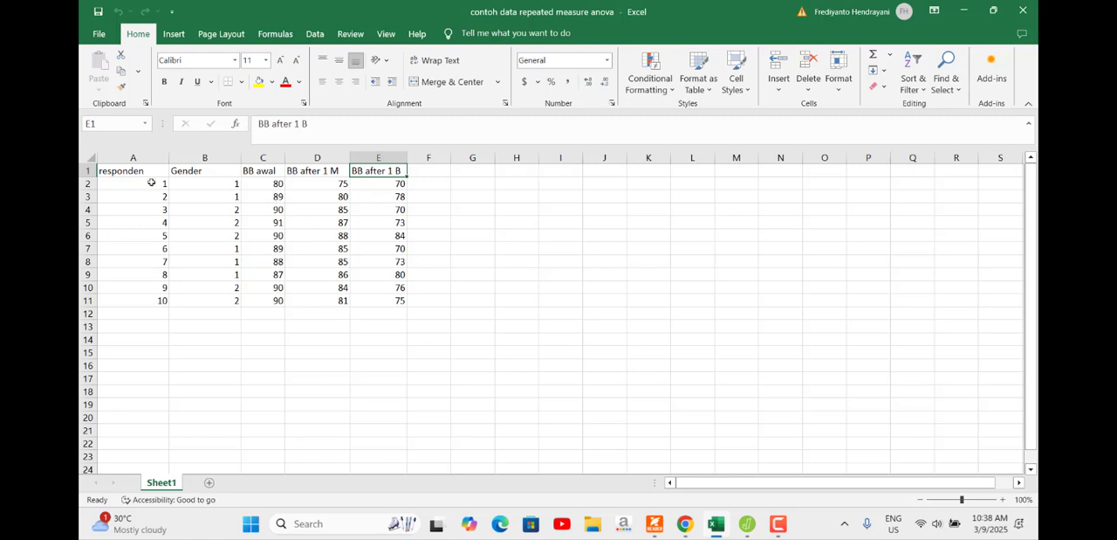
# Step: Examine the respondent numbers in A2:A11 and each of the three weight columns, BB awal, BB after 1 M and BB after 1 B
pyautogui.moveTo(152, 183); pyautogui.dragTo(162, 302)
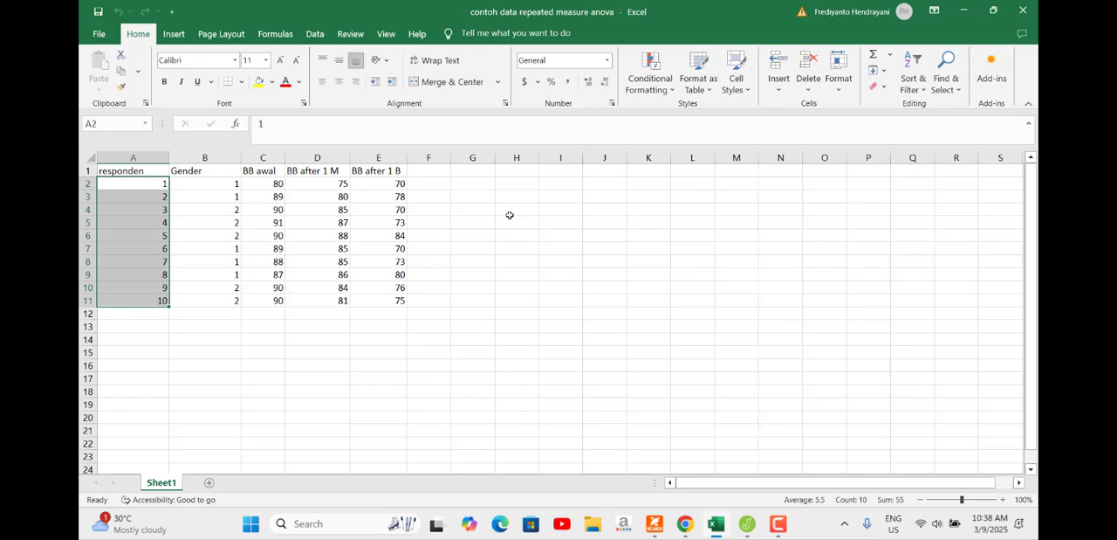
pyautogui.click(262, 161)
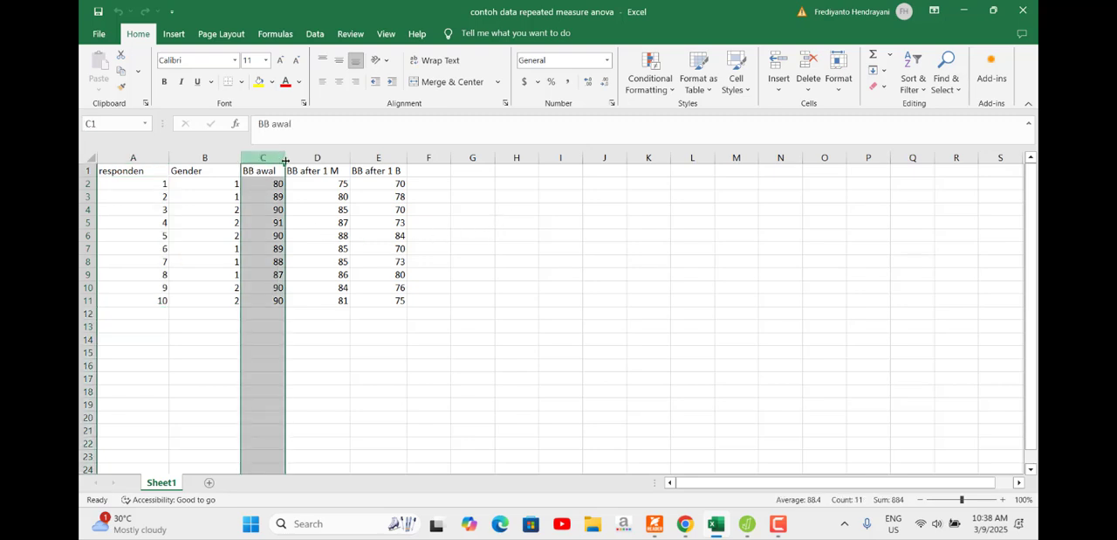
pyautogui.click(331, 158)
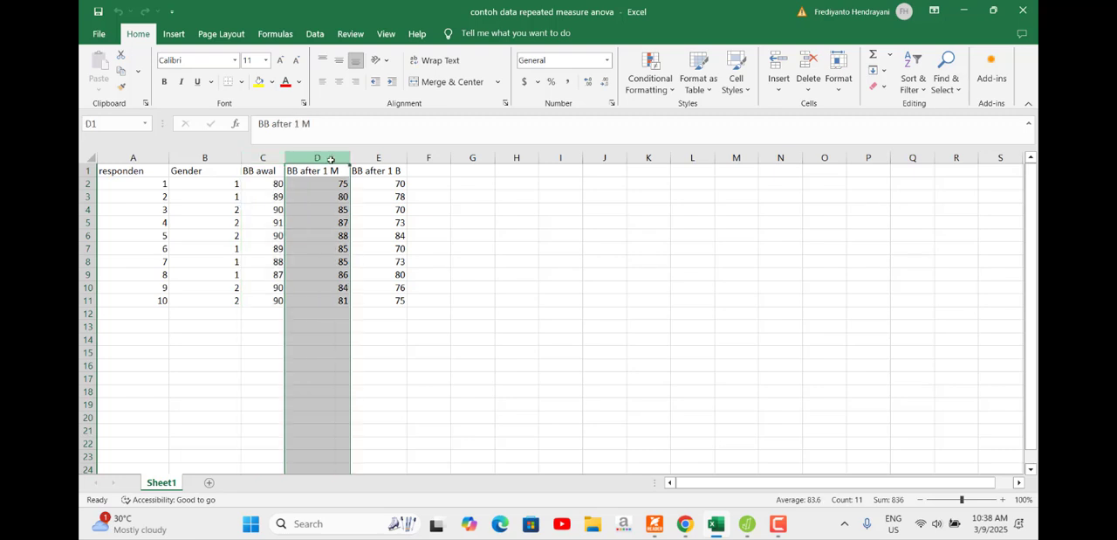
pyautogui.click(387, 160)
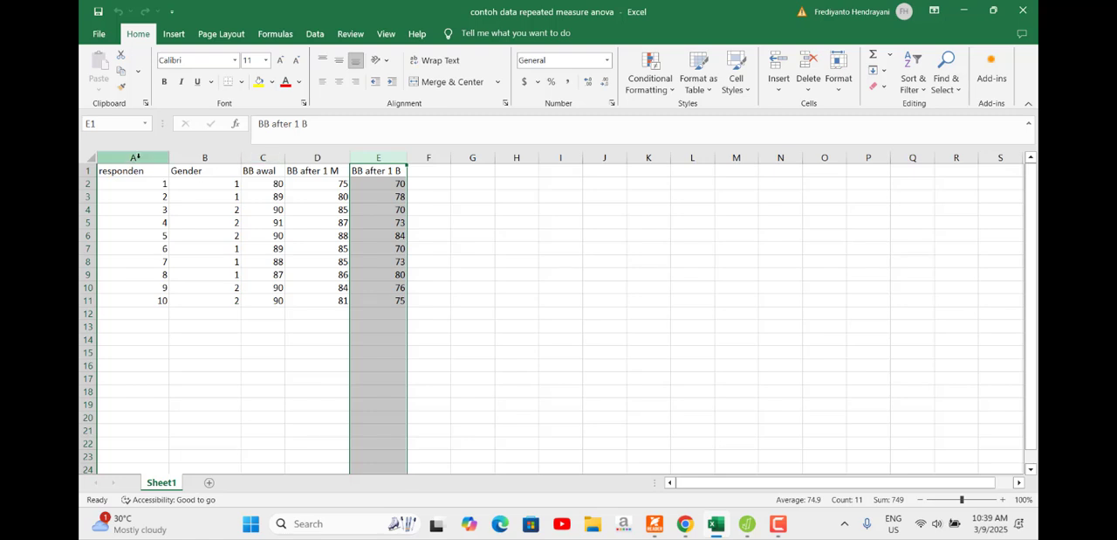
pyautogui.moveTo(131, 158); pyautogui.dragTo(397, 174)
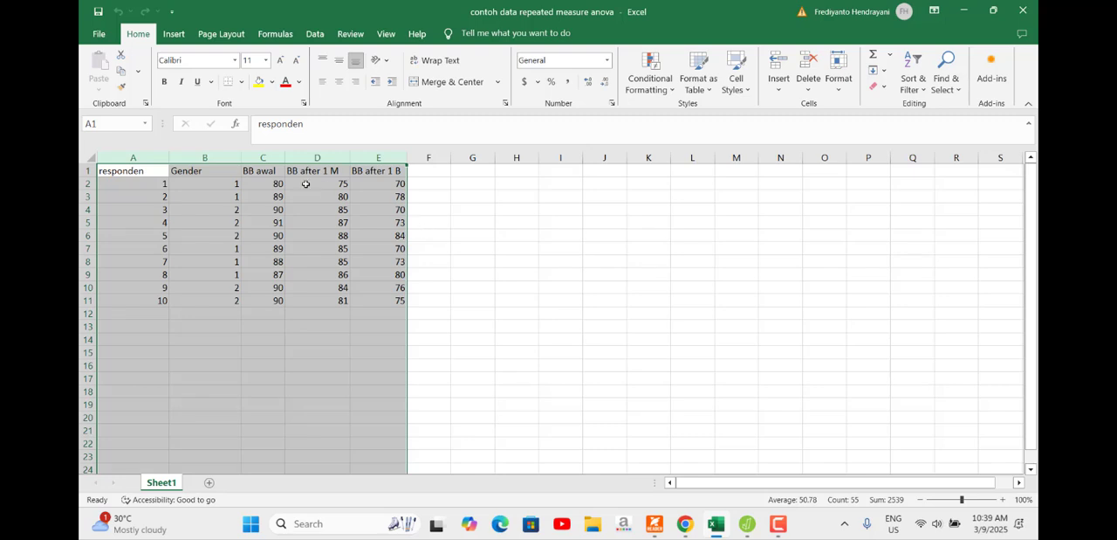
pyautogui.click(265, 157)
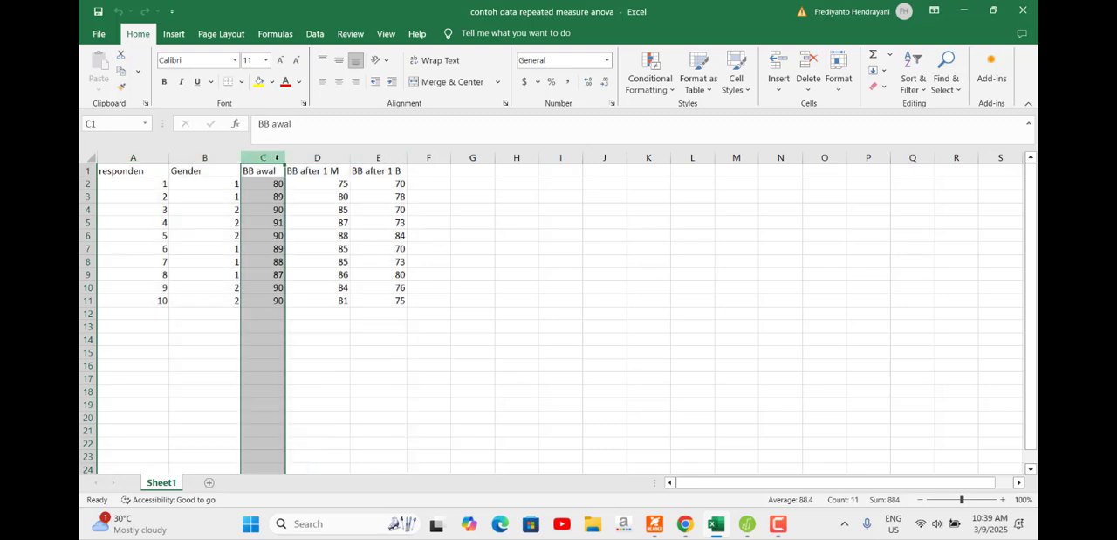
pyautogui.click(334, 157)
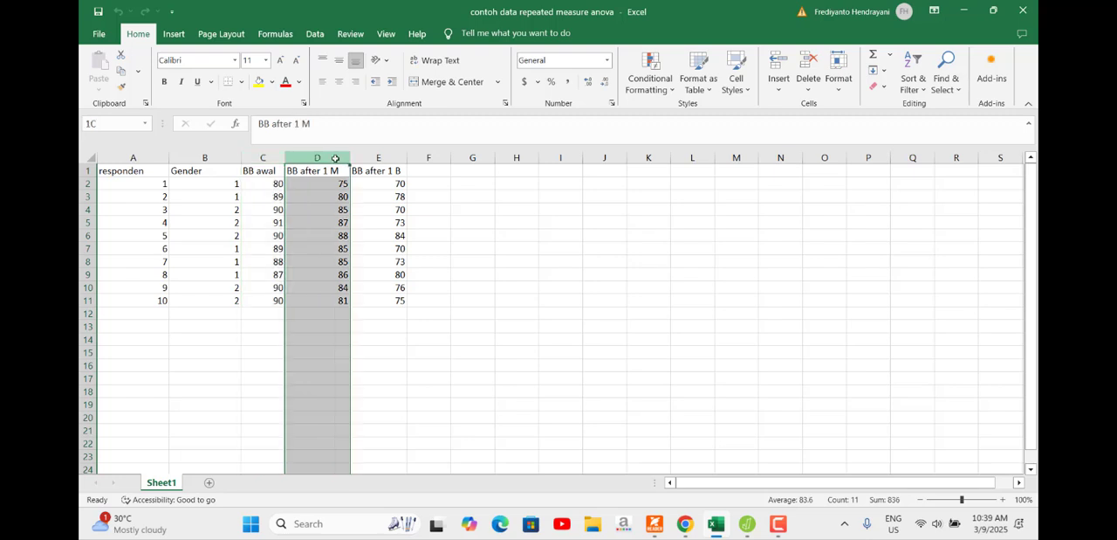
pyautogui.click(378, 157)
pyautogui.click(449, 216)
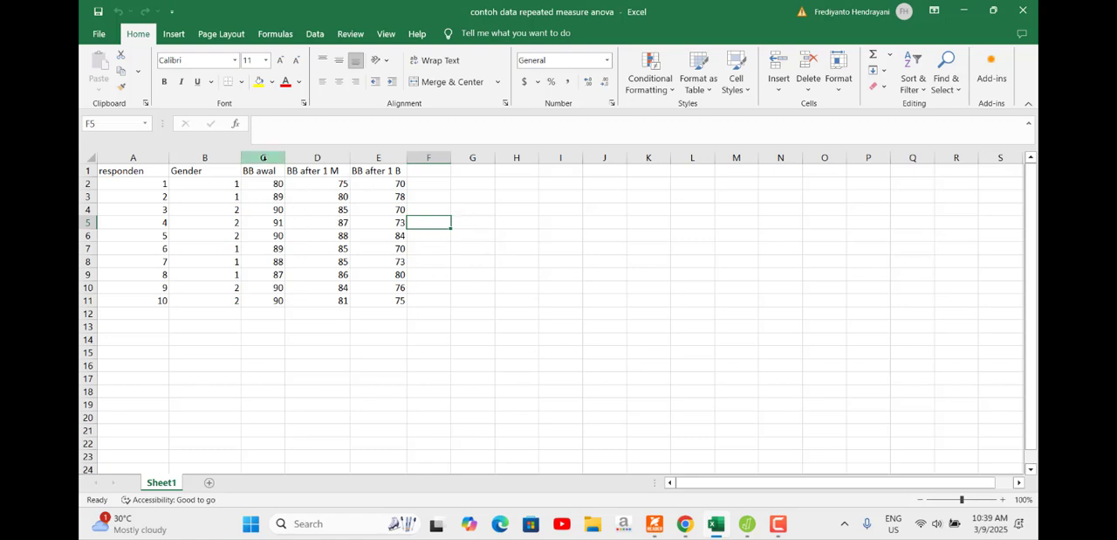
# Step: Compare the three repeated weight measurements in columns C to E, together and one by one, and review the full table A to E
pyautogui.moveTo(265, 158); pyautogui.dragTo(378, 160)
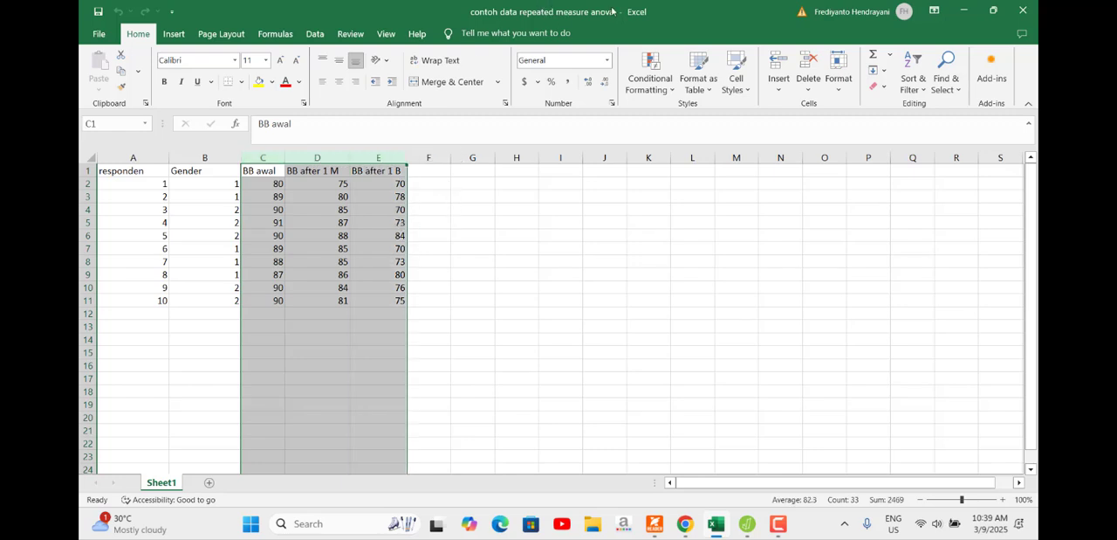
pyautogui.click(482, 200)
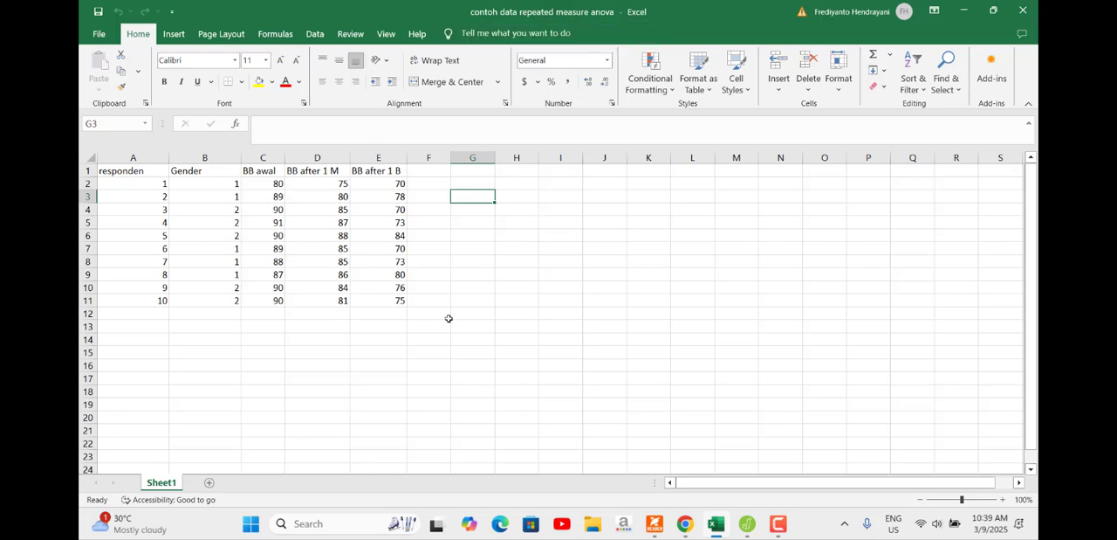
pyautogui.click(263, 157)
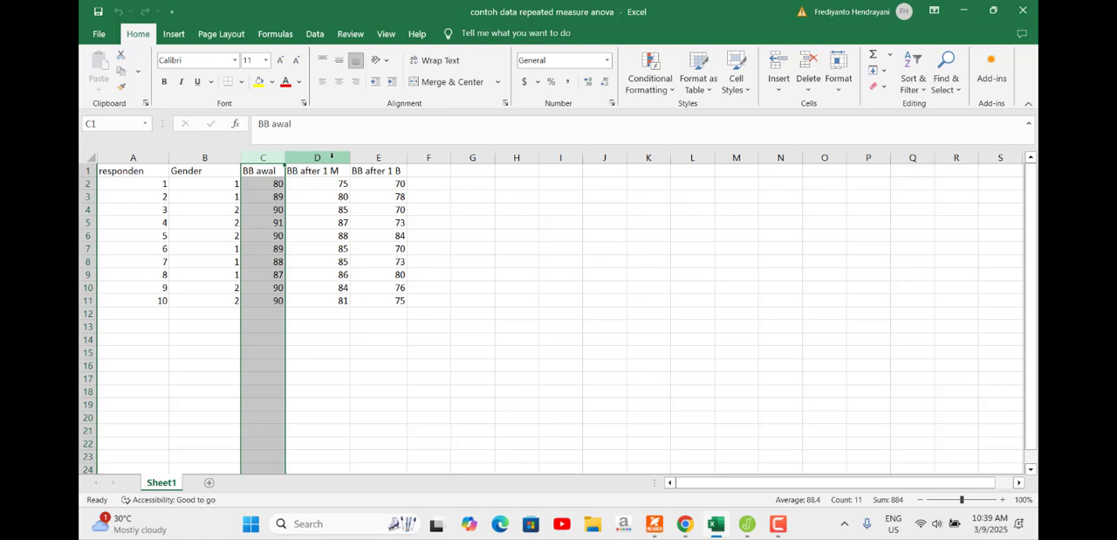
pyautogui.click(331, 157)
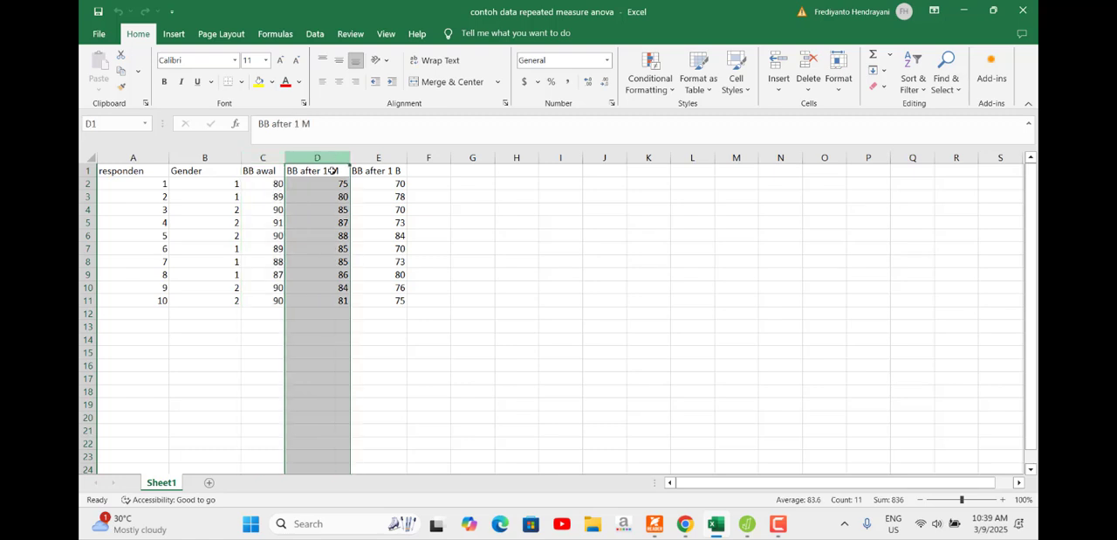
pyautogui.click(389, 160)
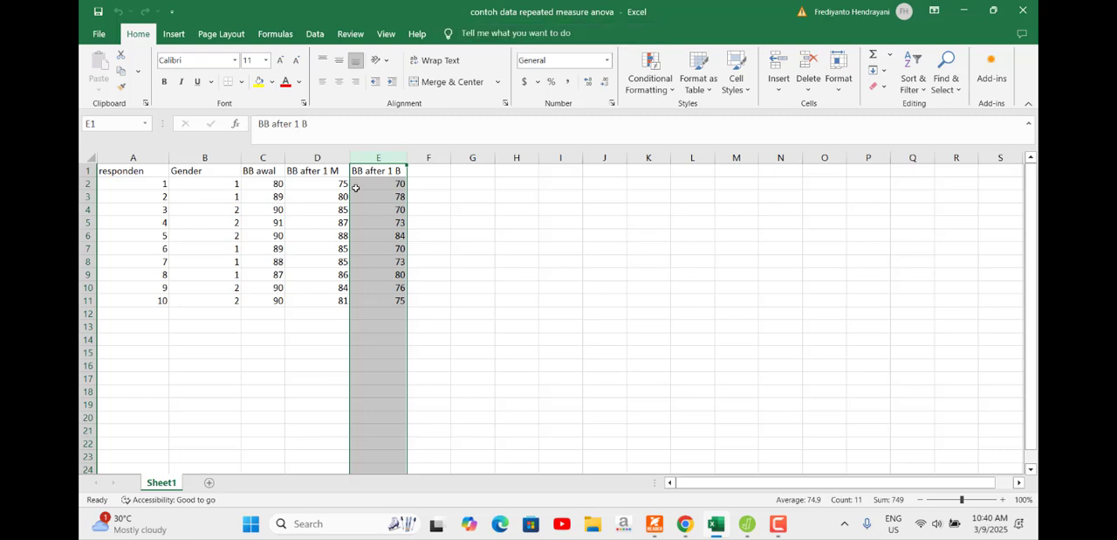
pyautogui.click(123, 157)
pyautogui.moveTo(221, 164); pyautogui.dragTo(384, 159)
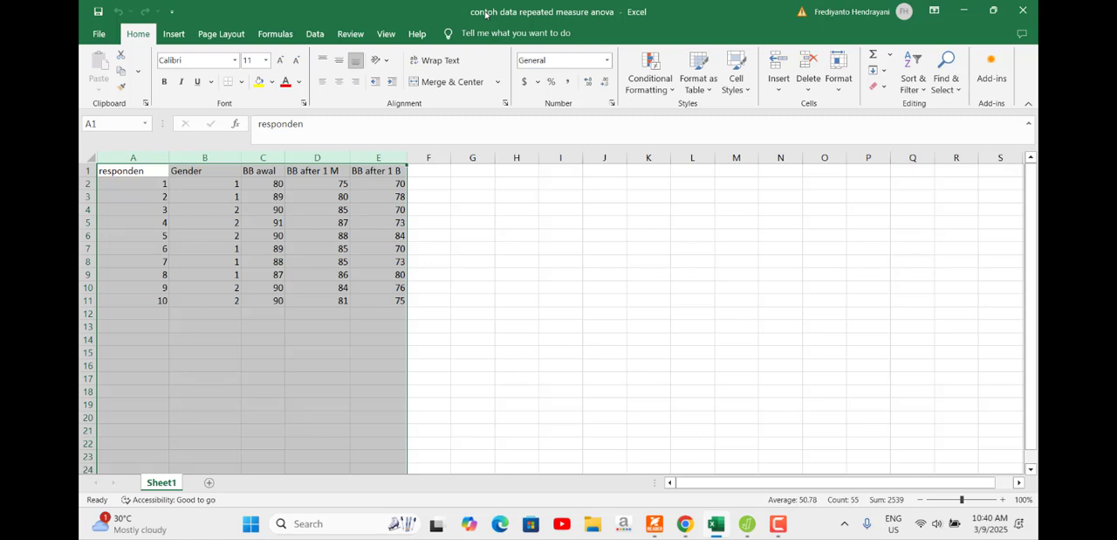
pyautogui.click(259, 223)
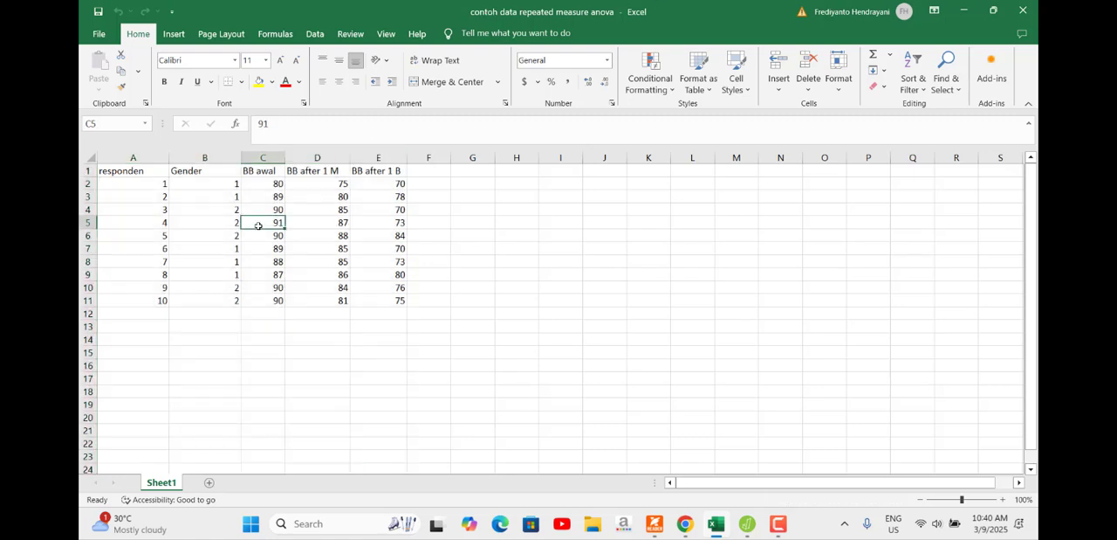
# Step: Review columns C to E as the repeated-measures group, their three headings, and the complete dataset layout
pyautogui.moveTo(263, 157); pyautogui.dragTo(384, 157)
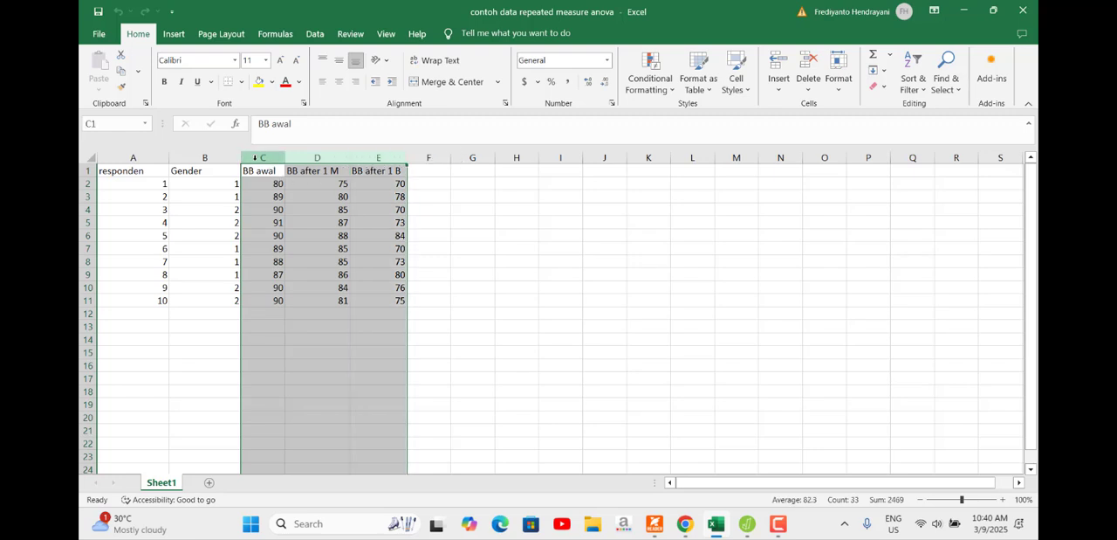
pyautogui.moveTo(263, 158); pyautogui.dragTo(384, 157)
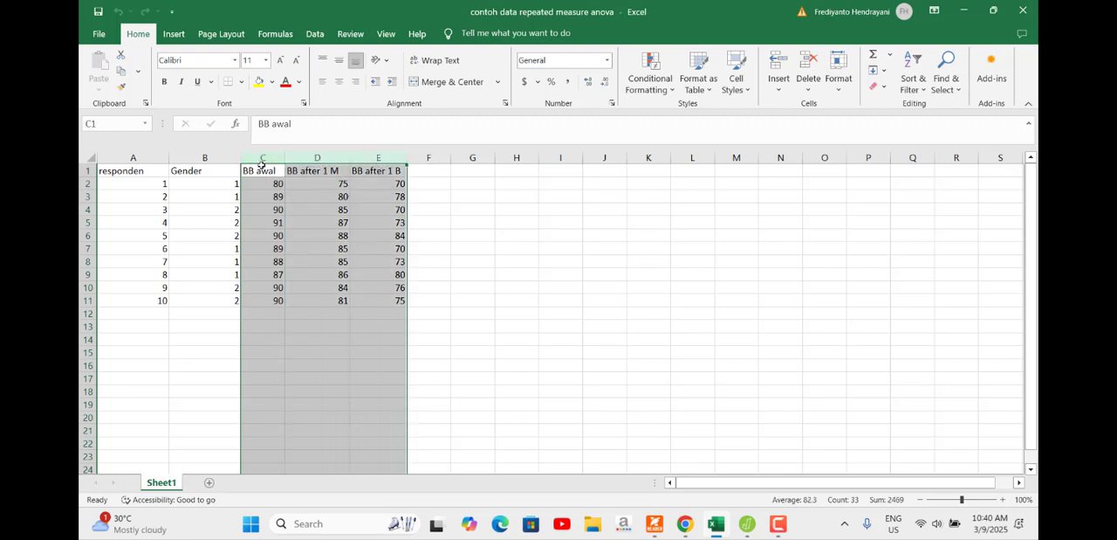
pyautogui.moveTo(277, 158); pyautogui.dragTo(378, 154)
pyautogui.moveTo(278, 157); pyautogui.dragTo(366, 164)
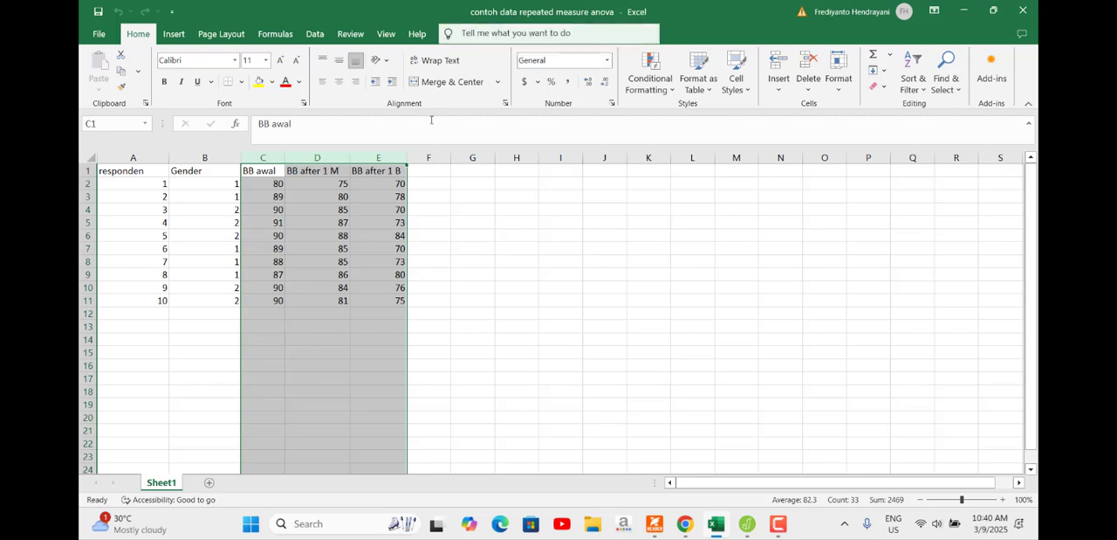
pyautogui.moveTo(266, 157); pyautogui.dragTo(396, 167)
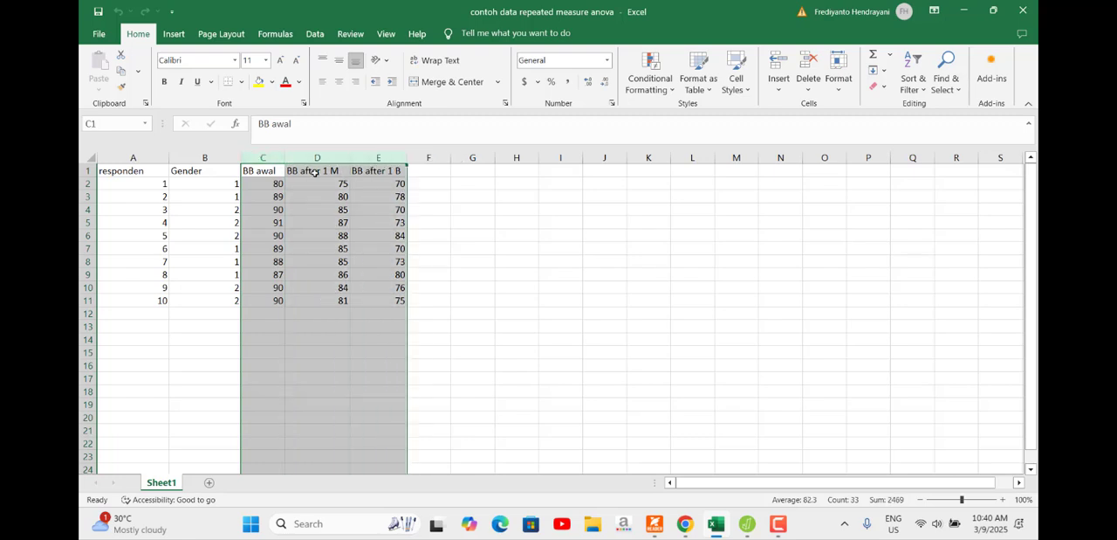
pyautogui.click(276, 171)
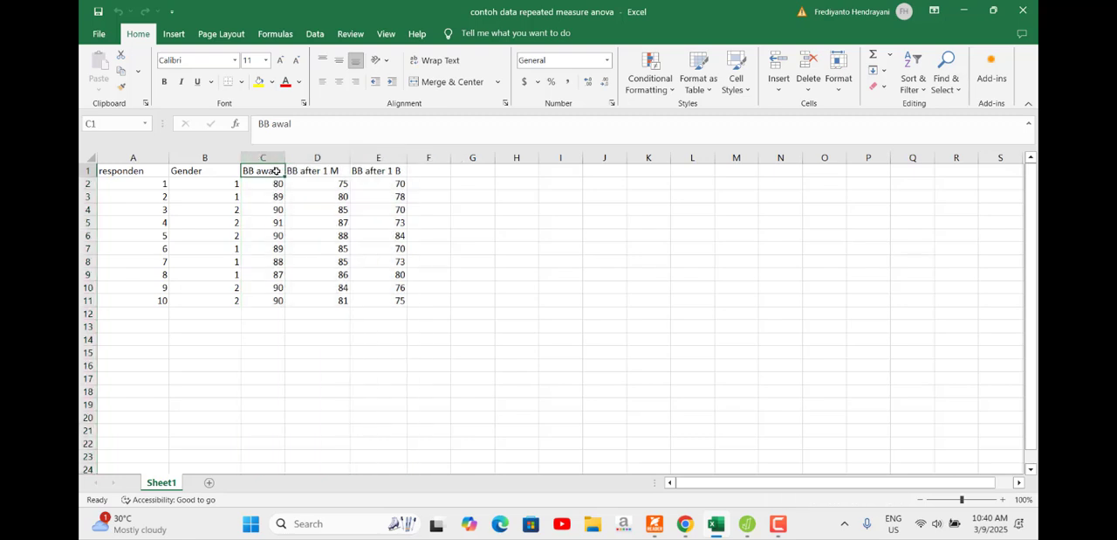
pyautogui.click(344, 169)
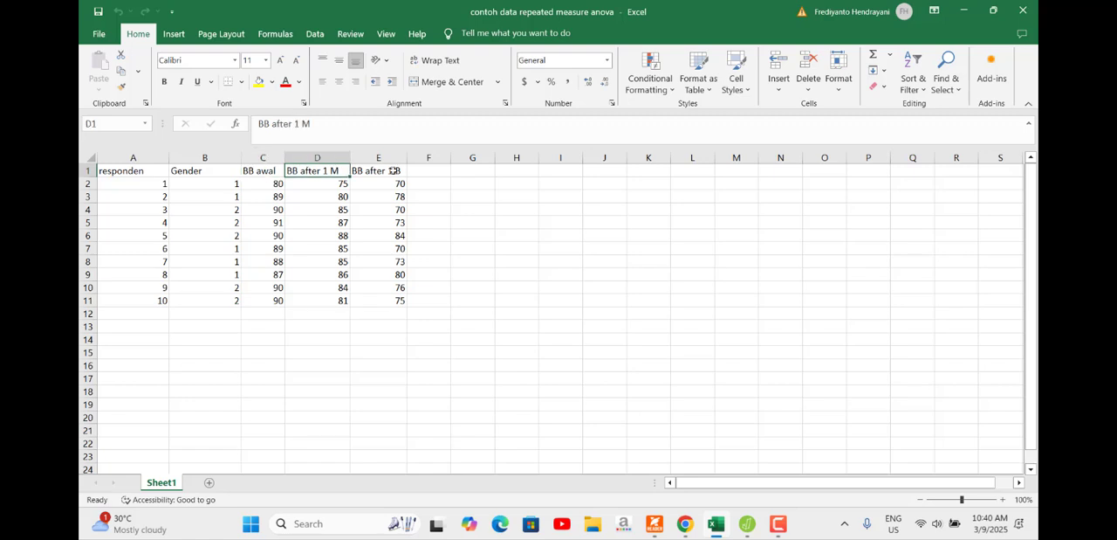
pyautogui.click(400, 170)
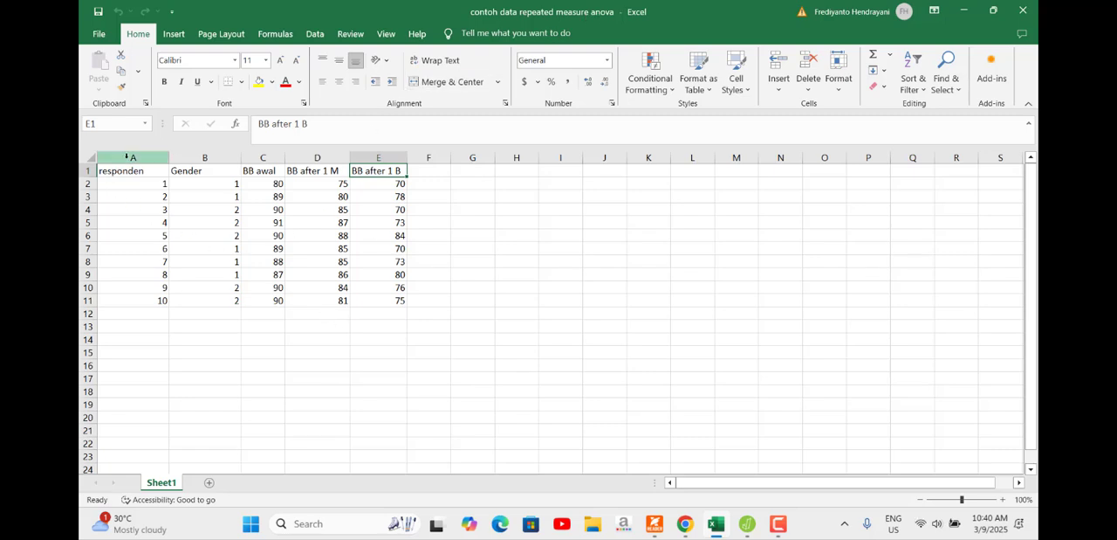
pyautogui.moveTo(132, 158); pyautogui.dragTo(407, 159)
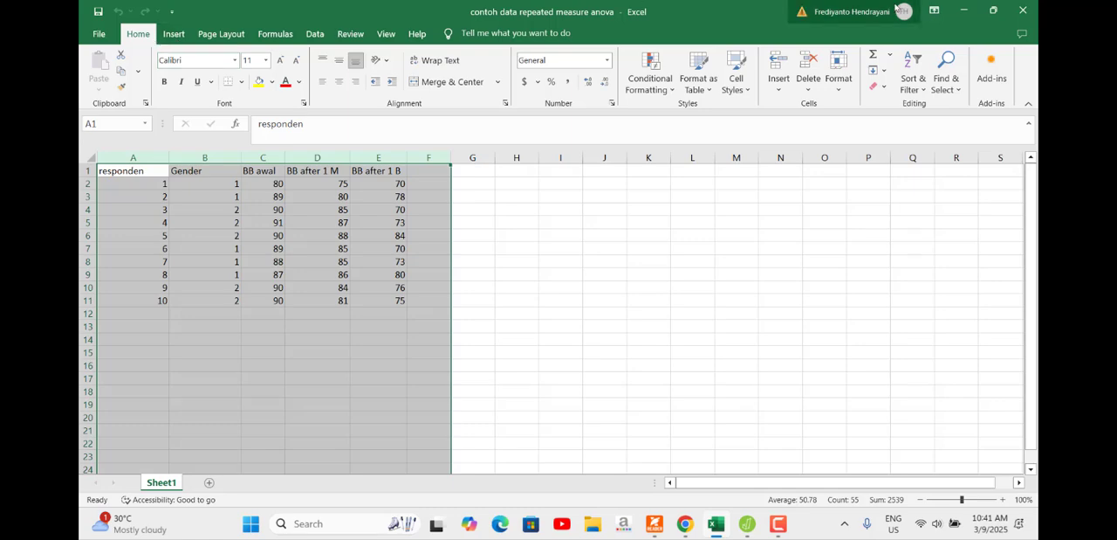
# Step: Close the Excel workbook, switch to JASP and open the contoh data repeated measure anova file from the Desktop
pyautogui.click(1019, 15)
pyautogui.click(749, 535)
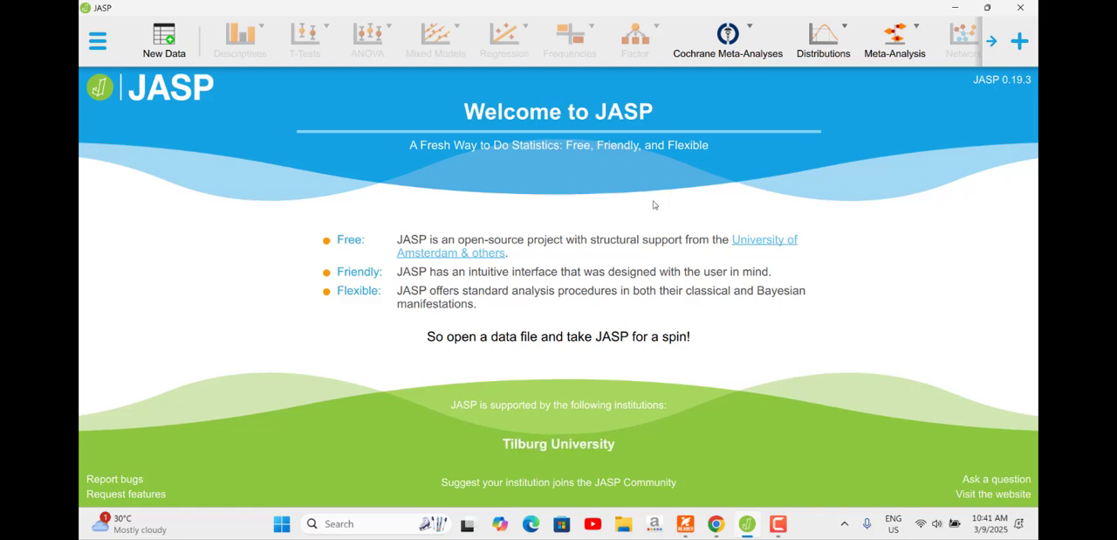
pyautogui.click(94, 41)
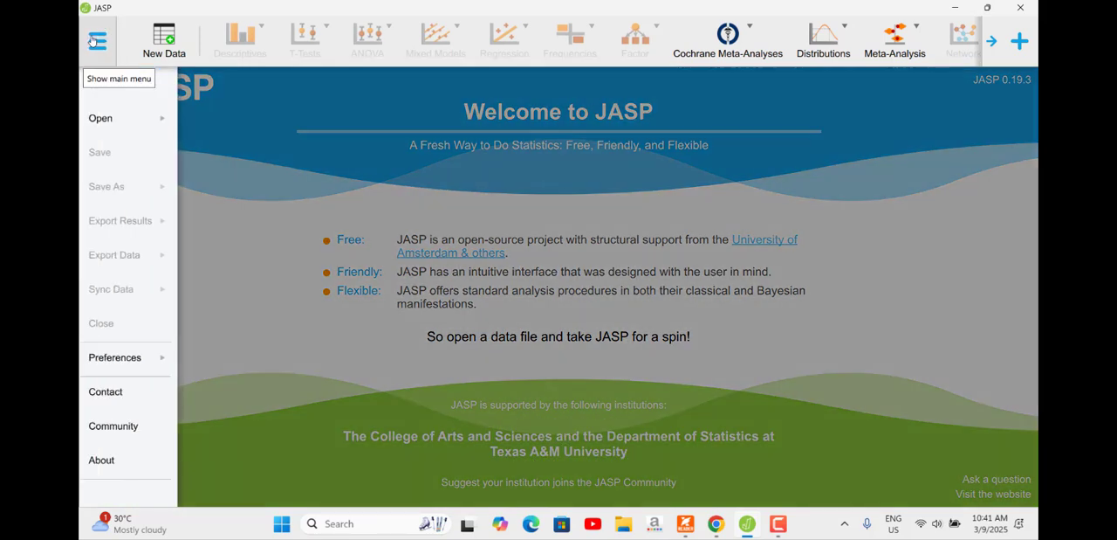
pyautogui.click(163, 128)
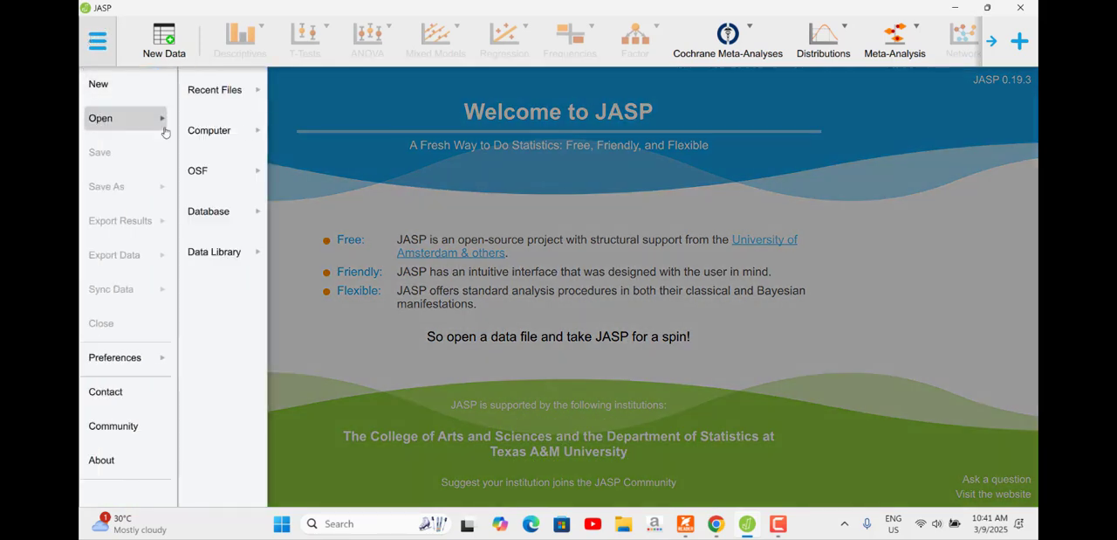
pyautogui.click(249, 134)
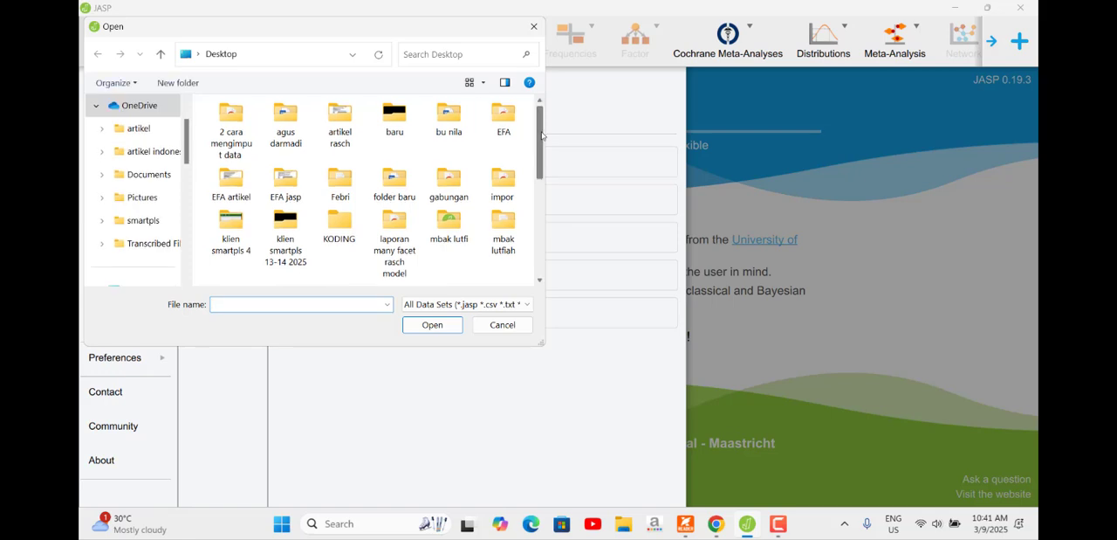
pyautogui.moveTo(541, 135); pyautogui.dragTo(552, 217)
pyautogui.click(465, 166)
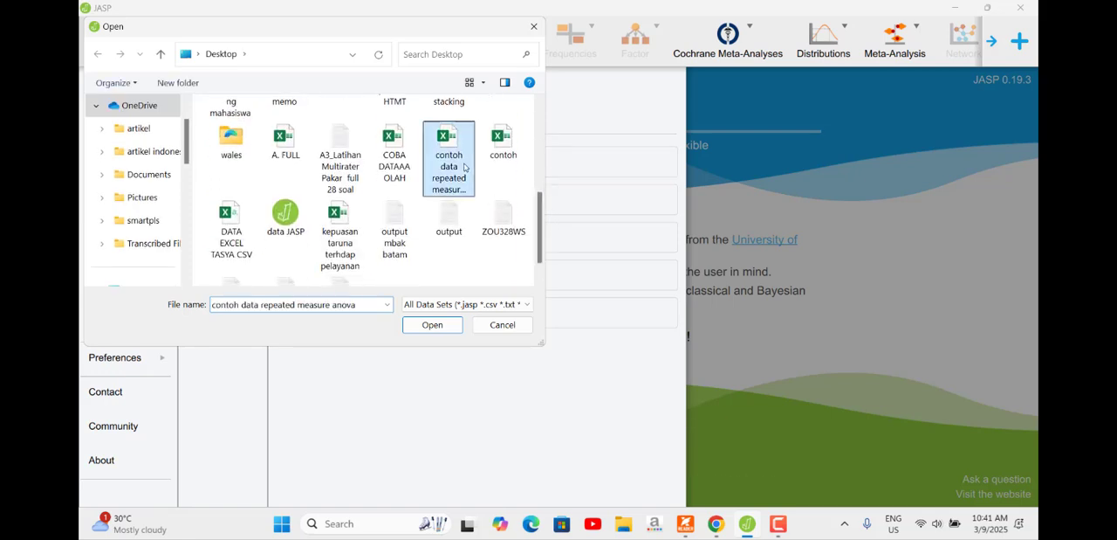
pyautogui.click(436, 327)
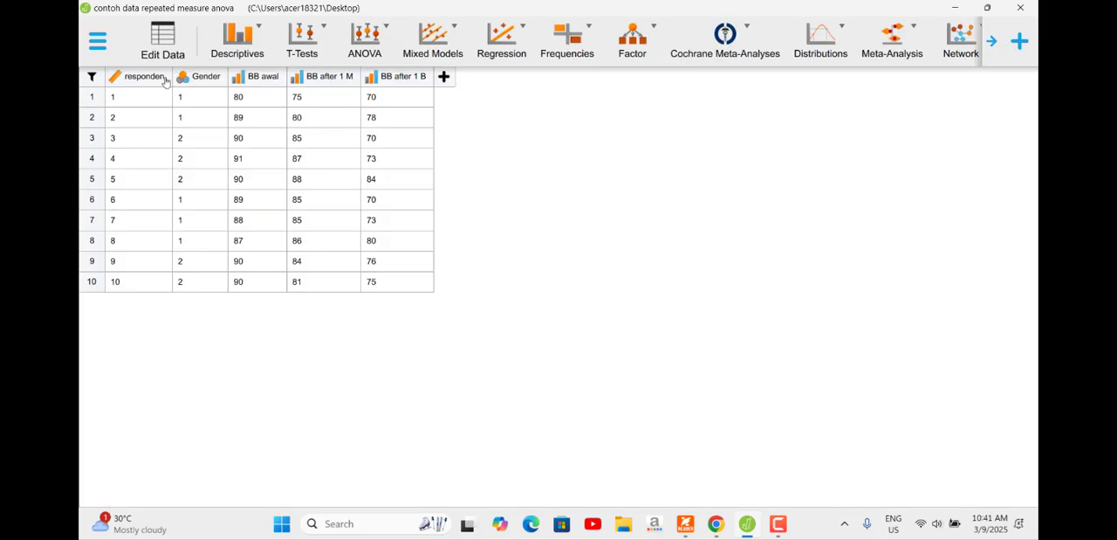
# Step: Set the column type of BB awal, BB after 1 M and BB after 1 B to Scale, and check Gender's column type
pyautogui.click(238, 79)
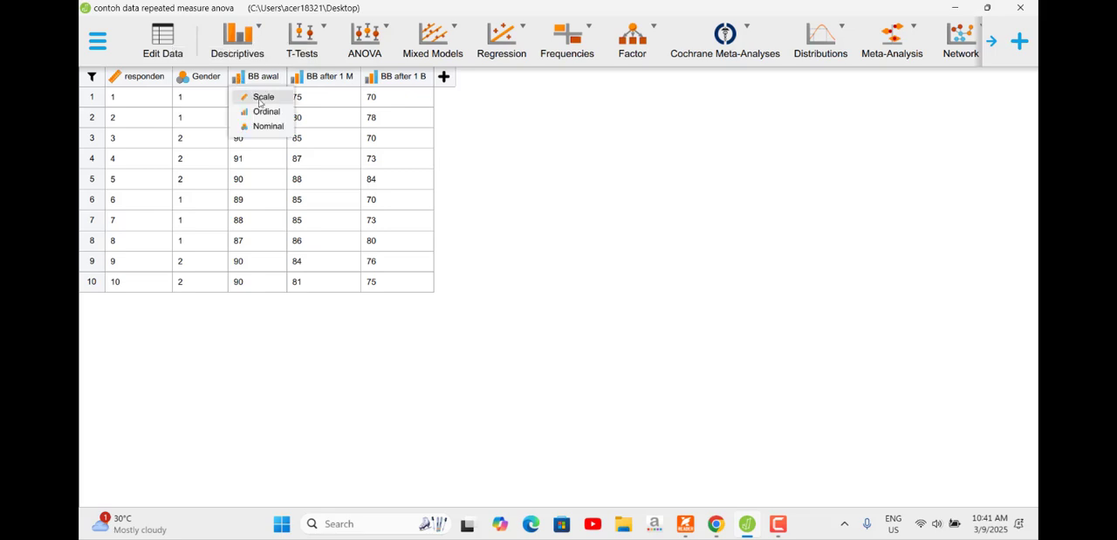
pyautogui.click(253, 95)
pyautogui.click(298, 78)
pyautogui.click(316, 96)
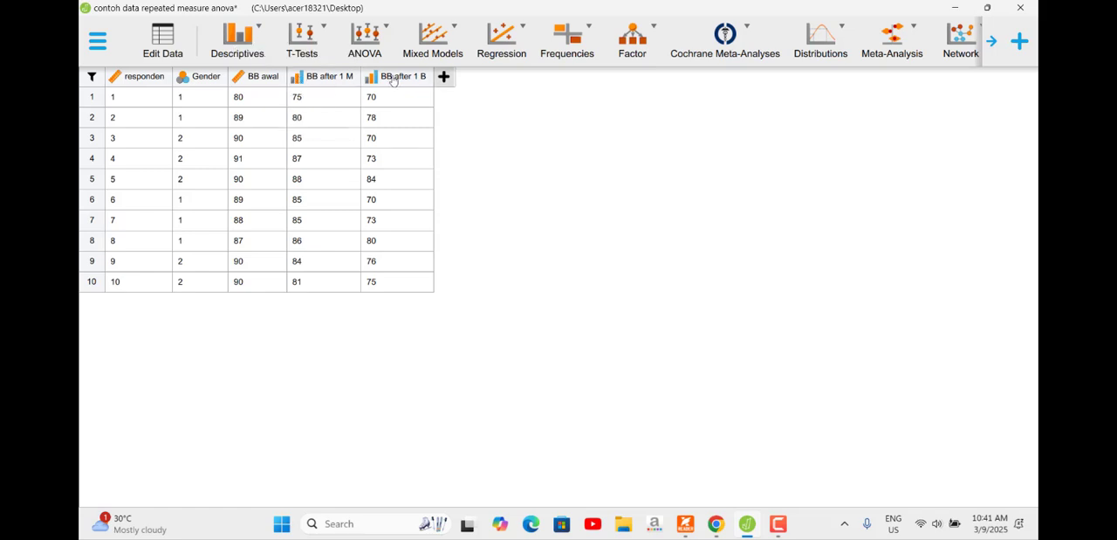
pyautogui.click(370, 79)
pyautogui.click(396, 97)
pyautogui.click(182, 79)
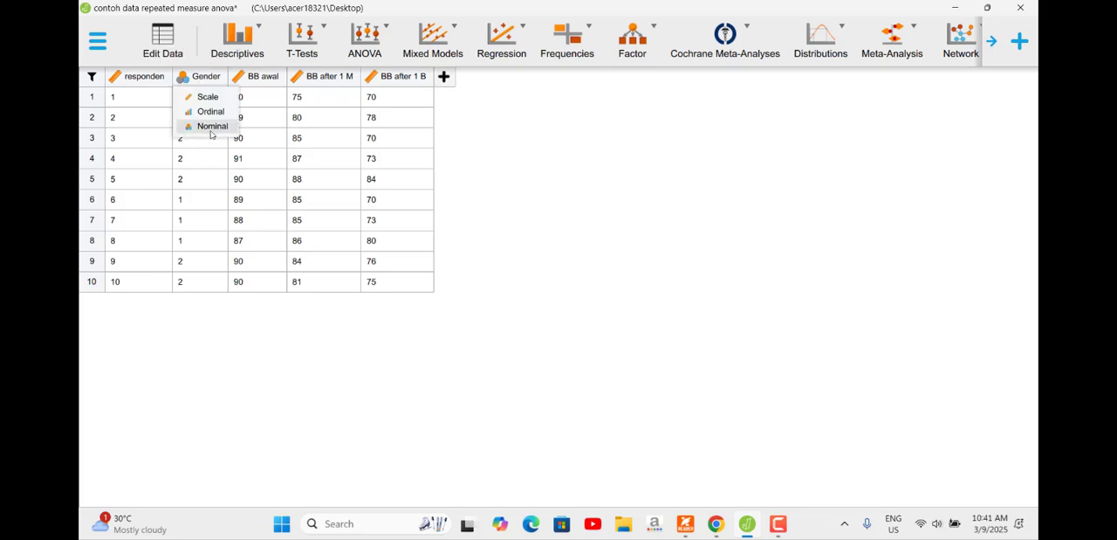
pyautogui.click(563, 114)
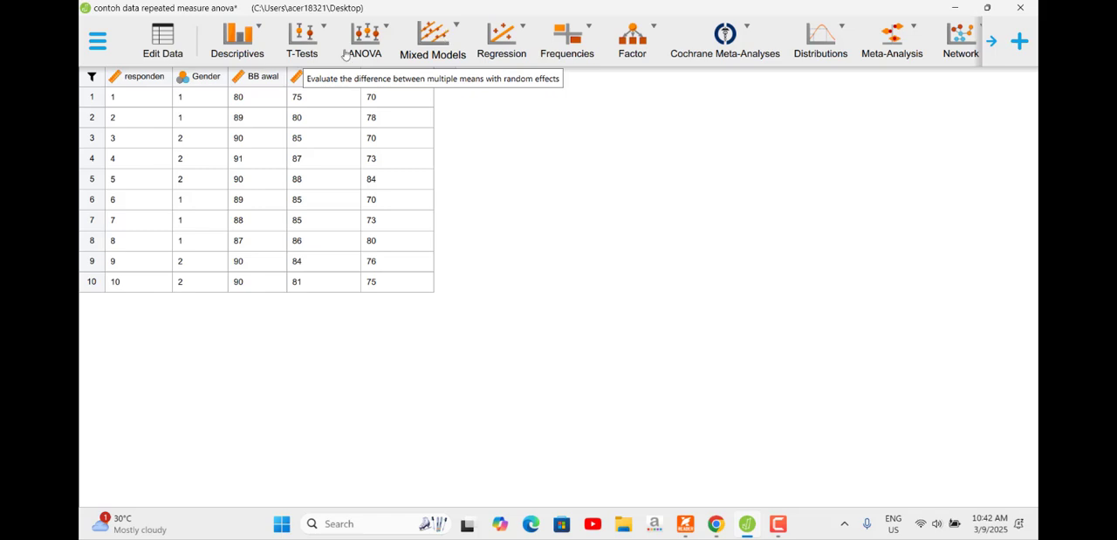
# Step: Start a classical Repeated Measures ANOVA and name its repeated measures factor waktu
pyautogui.click(370, 32)
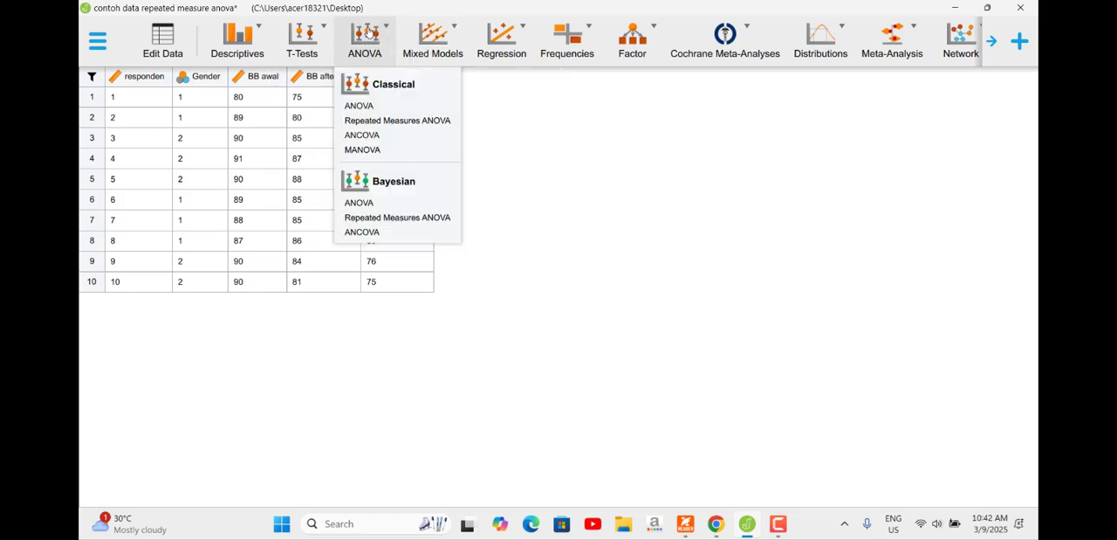
pyautogui.click(402, 127)
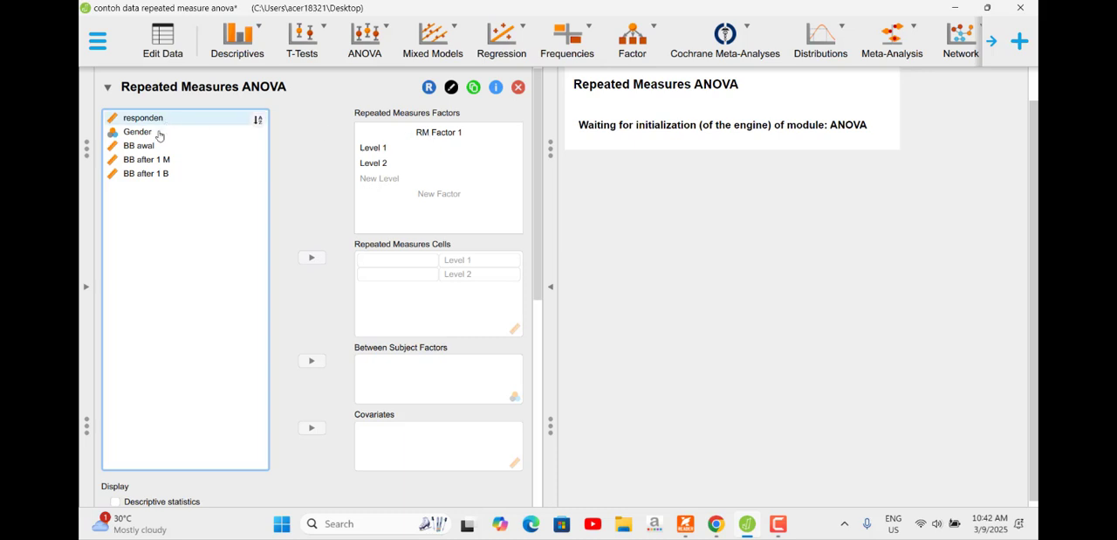
pyautogui.click(446, 135)
pyautogui.write('w')
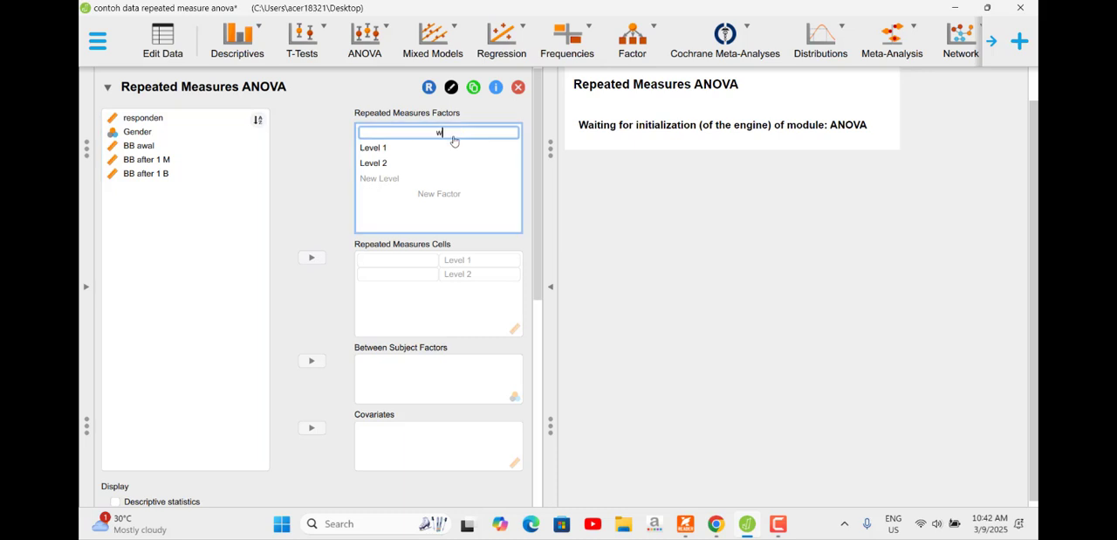
pyautogui.write('aktu')
# Step: Define three levels for the waktu factor: awal, 1 minggu and 1 bulan
pyautogui.click(384, 148)
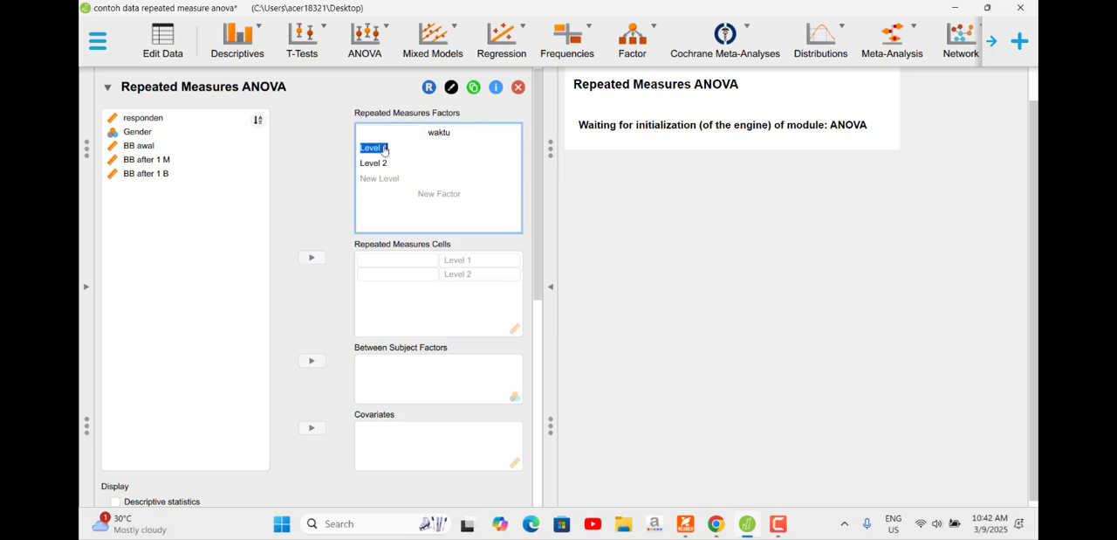
pyautogui.write('awa')
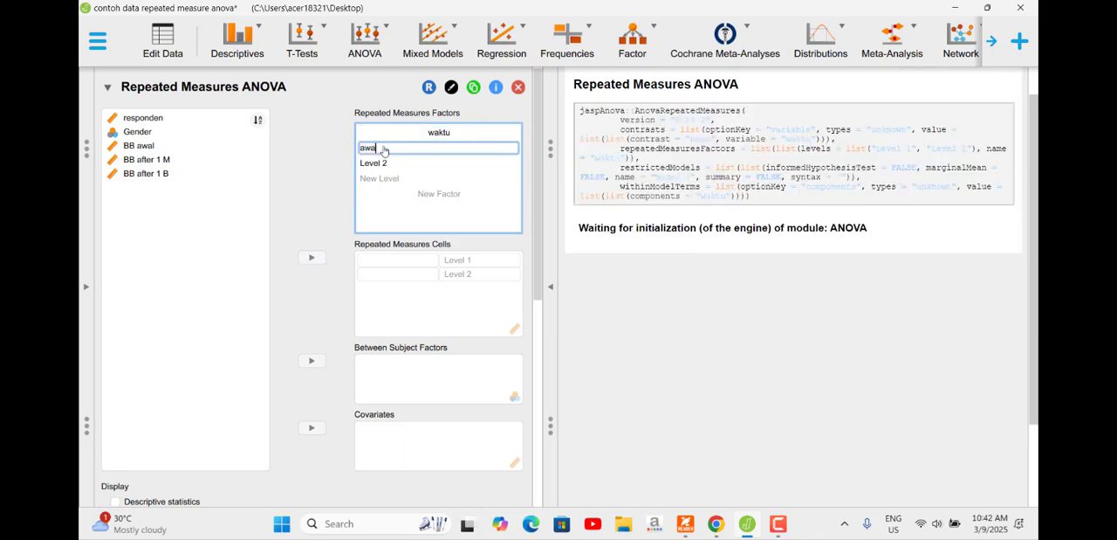
pyautogui.write('l')
pyautogui.click(384, 166)
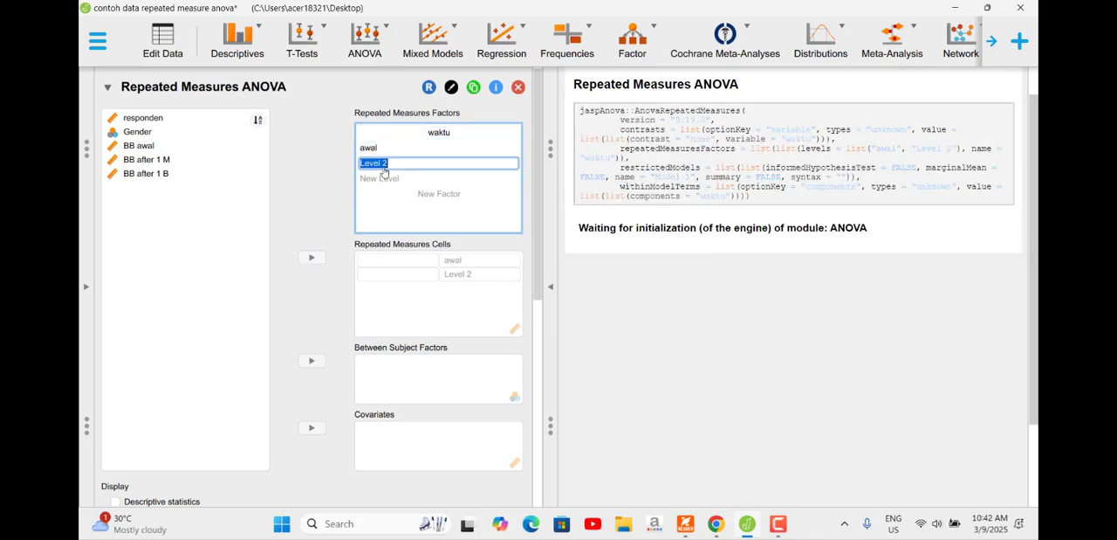
pyautogui.write('1 minggu')
pyautogui.click(390, 182)
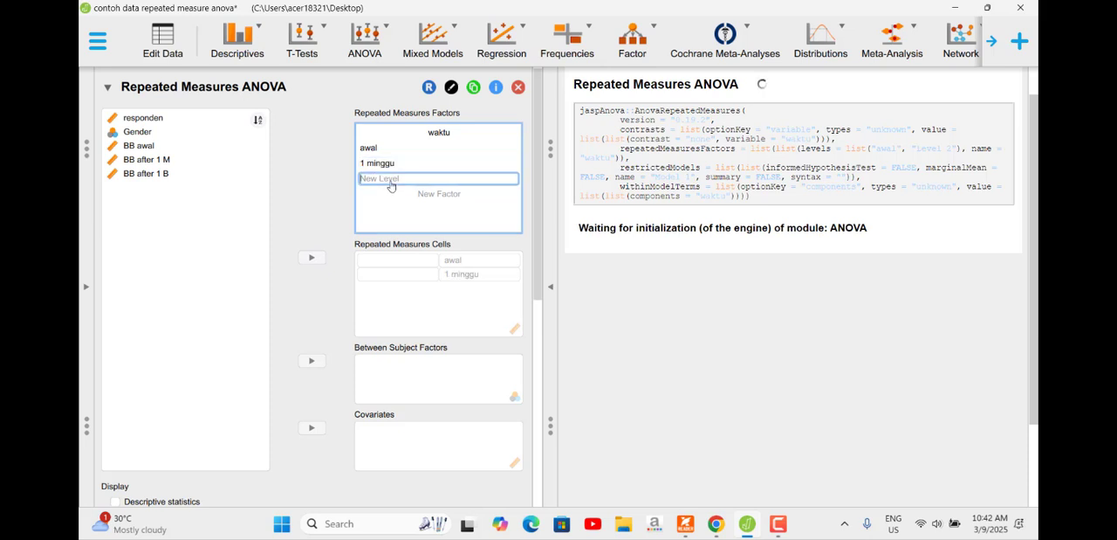
pyautogui.write('1 bulan')
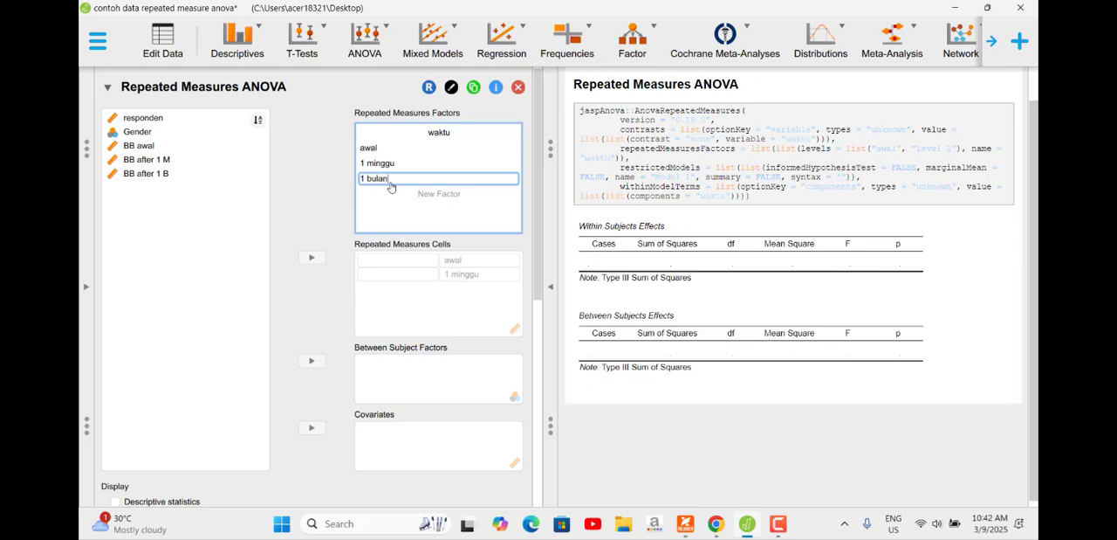
pyautogui.press('Return')
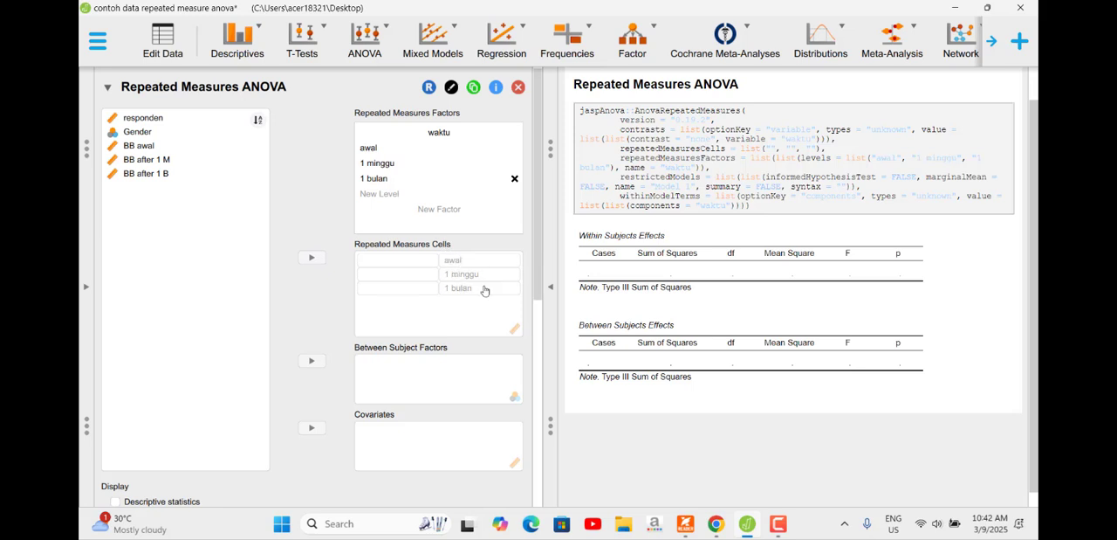
# Step: Assign BB awal, BB after 1 M and BB after 1 B to the awal, 1 minggu and 1 bulan cells, and Gender as between-subject factor
pyautogui.click(150, 147)
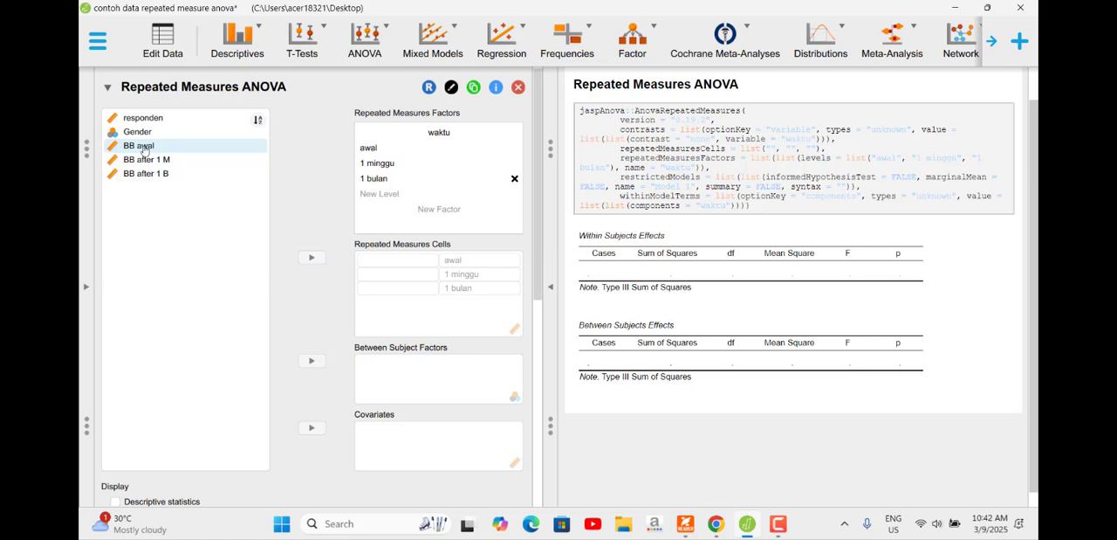
pyautogui.moveTo(147, 150); pyautogui.dragTo(393, 260)
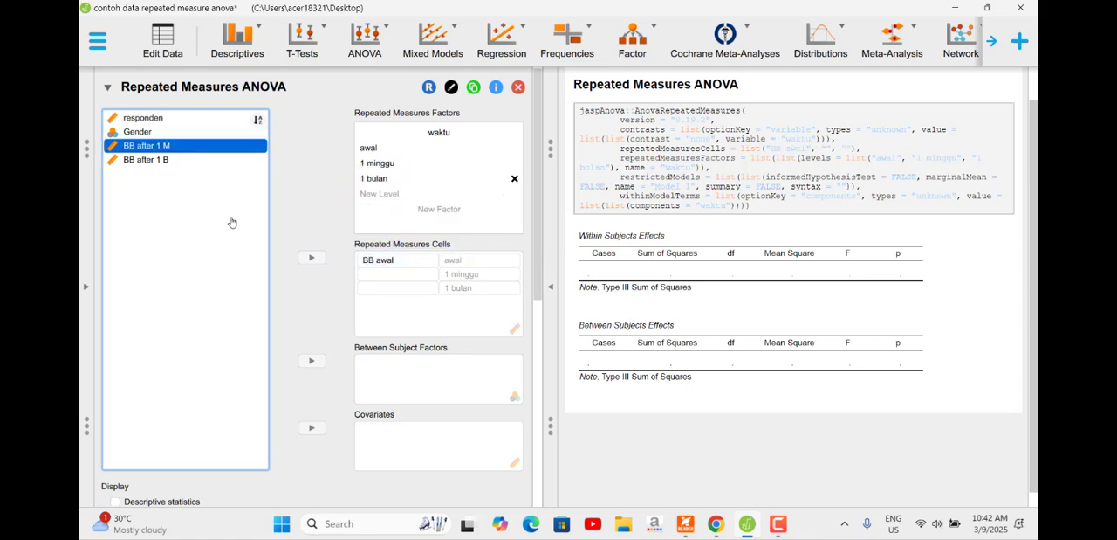
pyautogui.moveTo(157, 152); pyautogui.dragTo(397, 278)
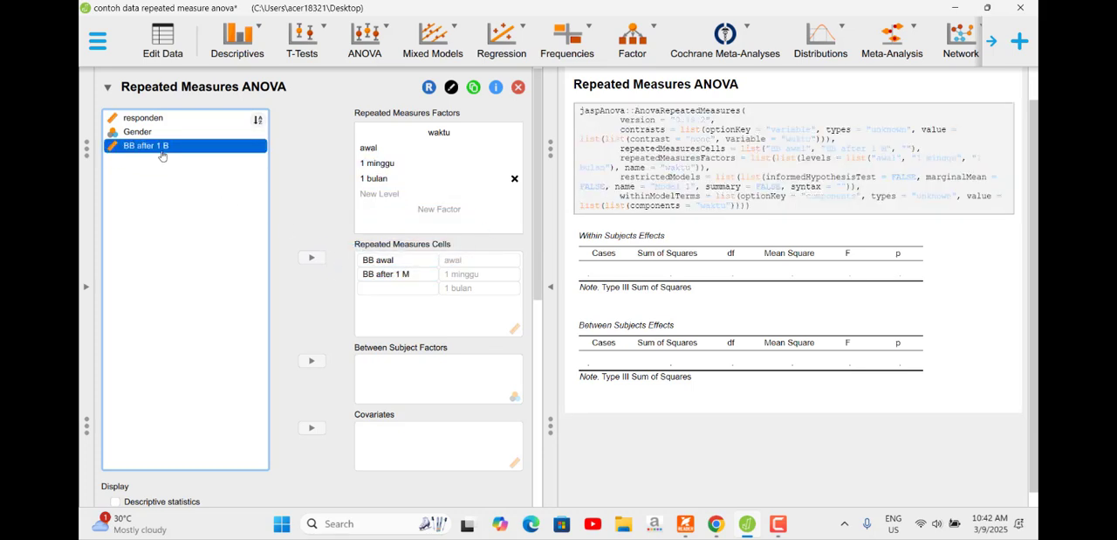
pyautogui.moveTo(240, 182); pyautogui.dragTo(417, 291)
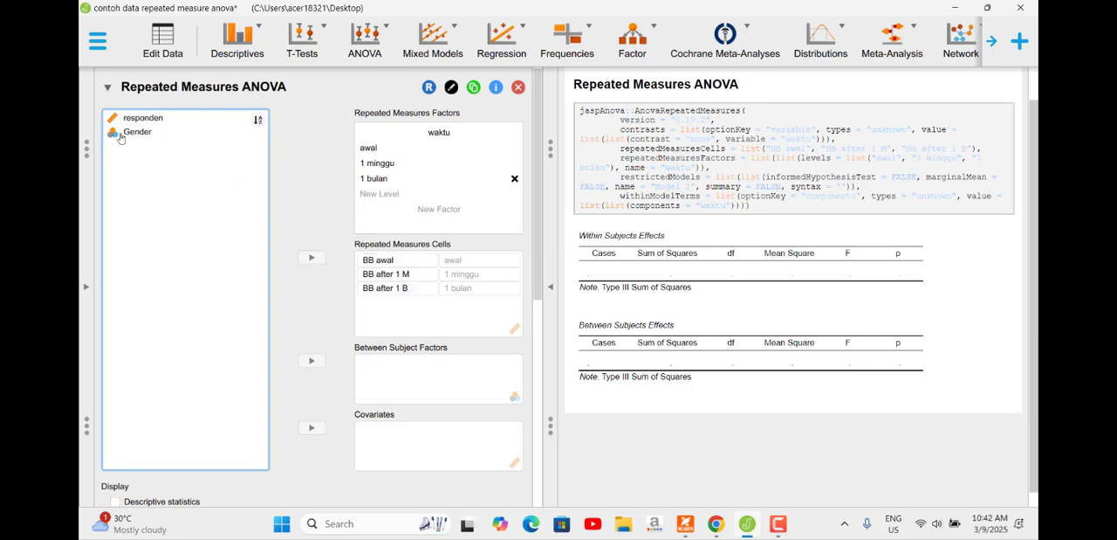
pyautogui.click(145, 135)
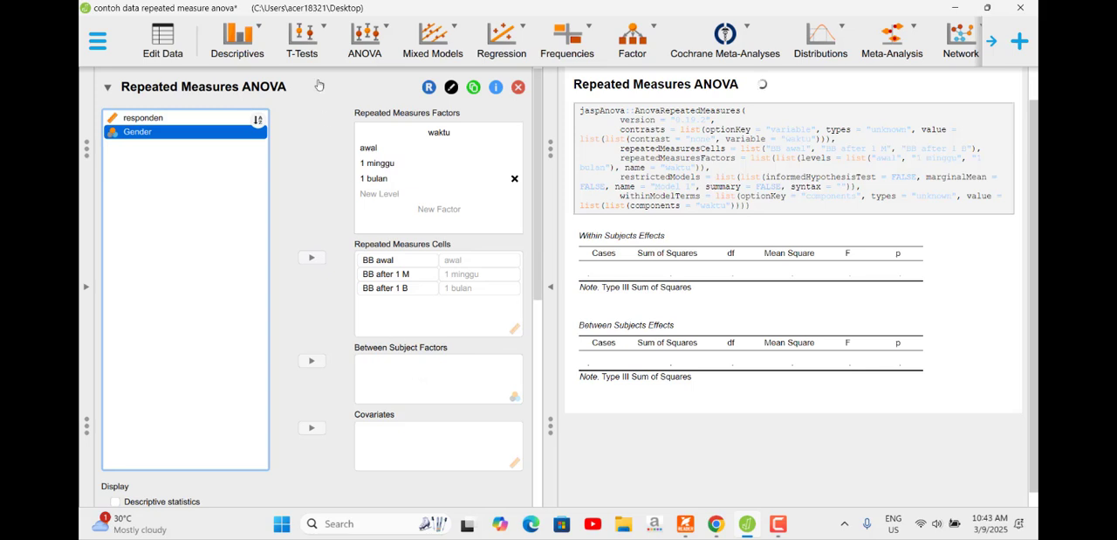
pyautogui.moveTo(181, 138); pyautogui.dragTo(421, 388)
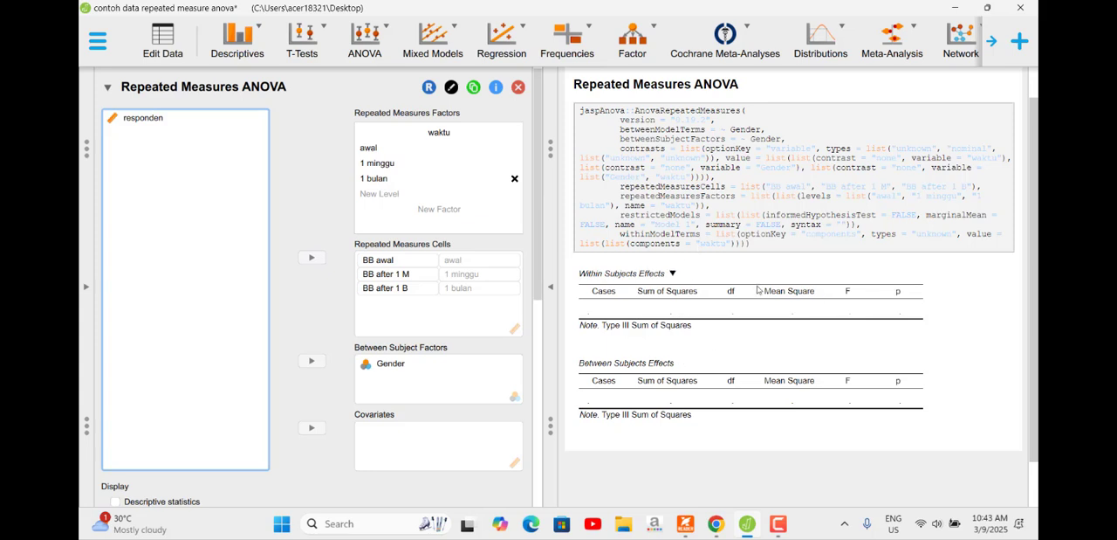
# Step: Enable descriptive statistics and estimates of effect size with ω² for the repeated measures analysis
pyautogui.scroll(-4, 333, 288)
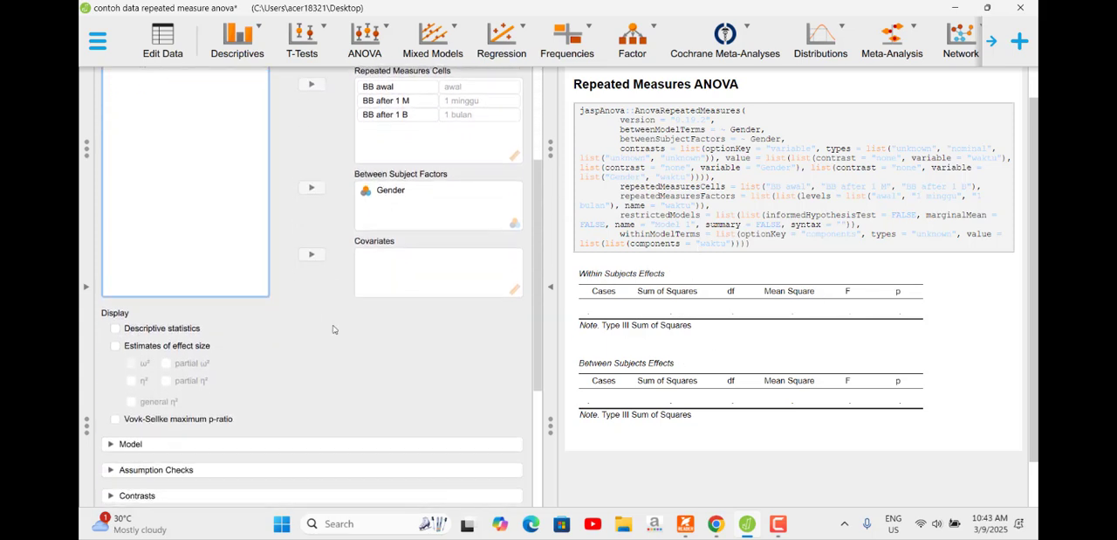
pyautogui.scroll(-2, 333, 327)
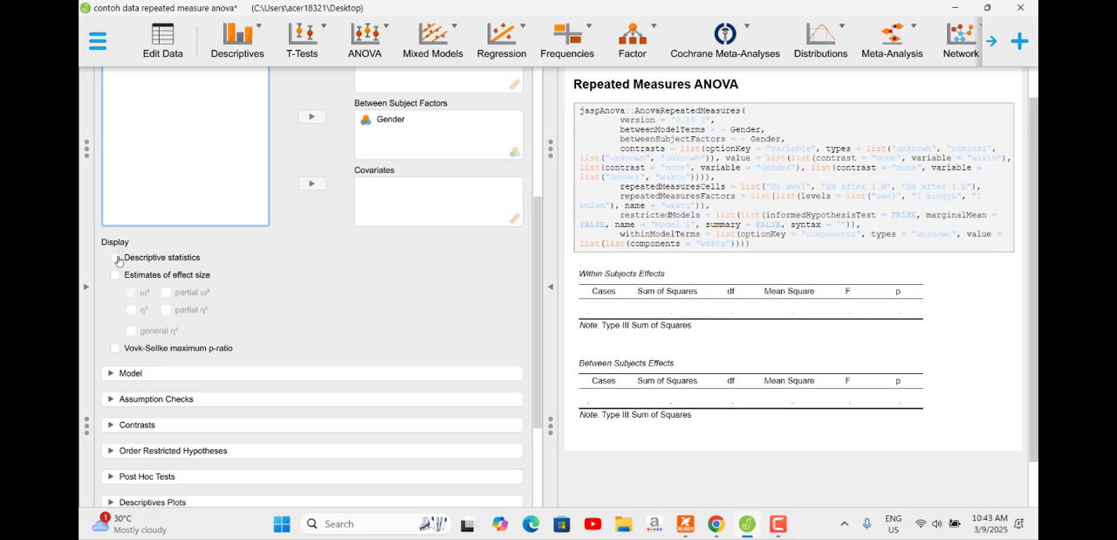
pyautogui.click(117, 257)
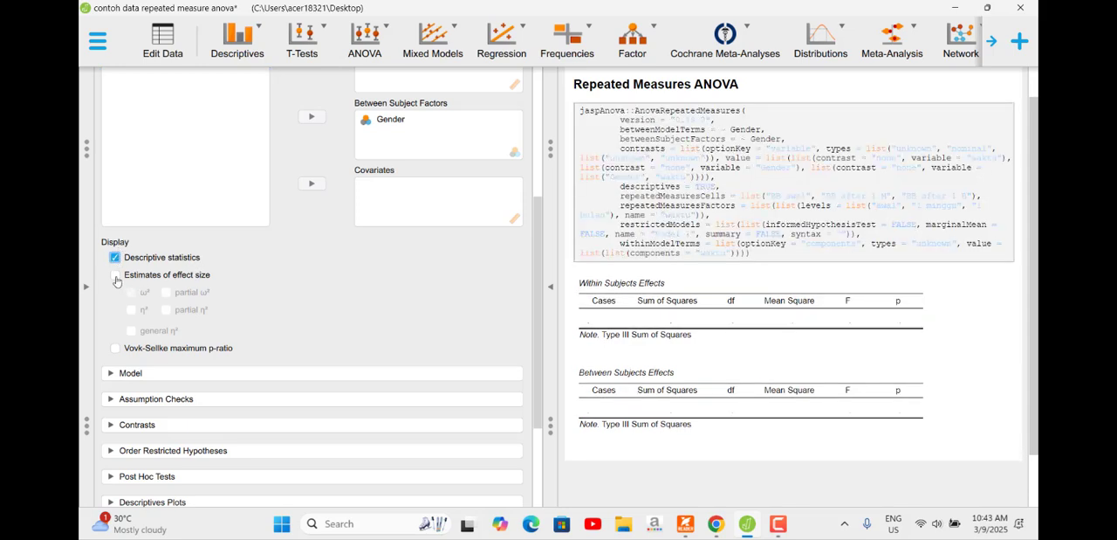
pyautogui.click(116, 277)
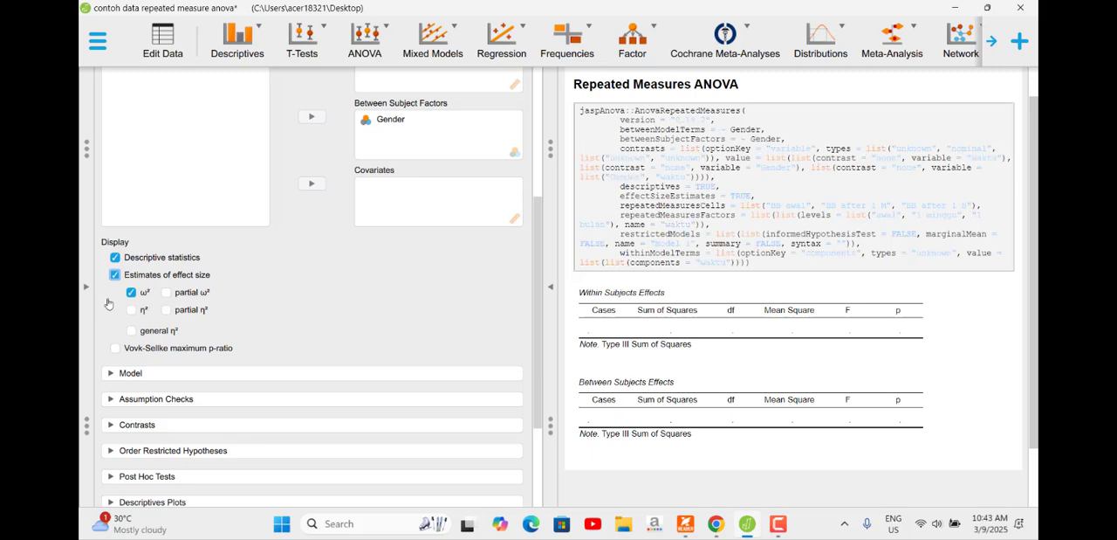
# Step: Enable the sphericity tests among the assumption checks and review the assigned variables
pyautogui.scroll(-3, 329, 288)
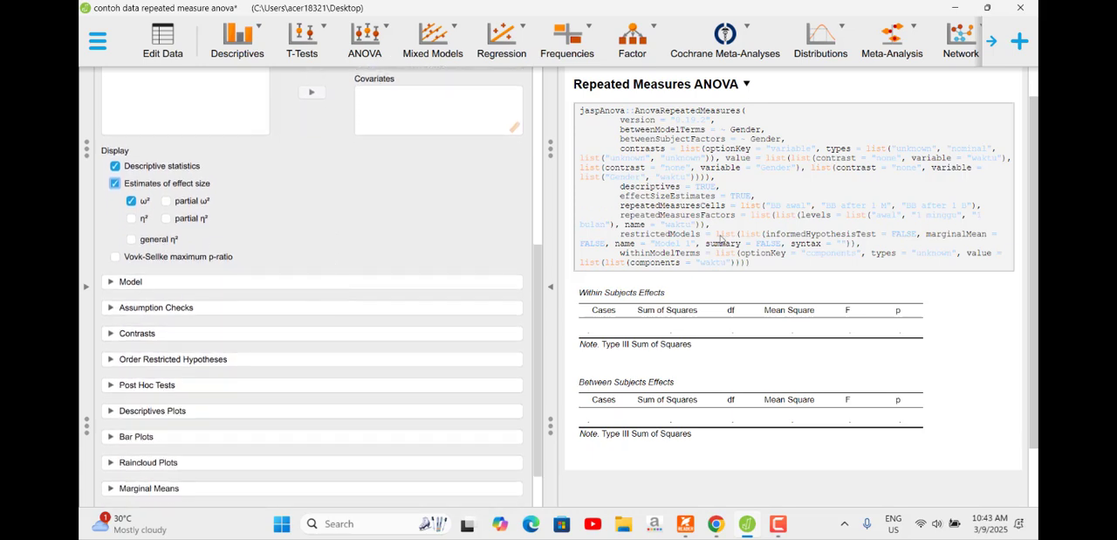
pyautogui.click(111, 308)
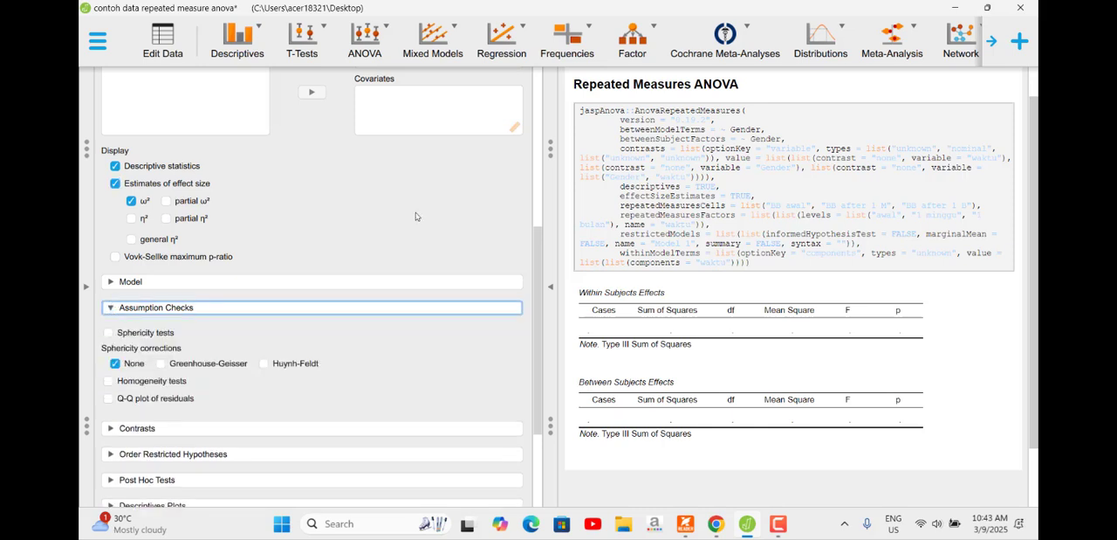
pyautogui.scroll(-2, 308, 259)
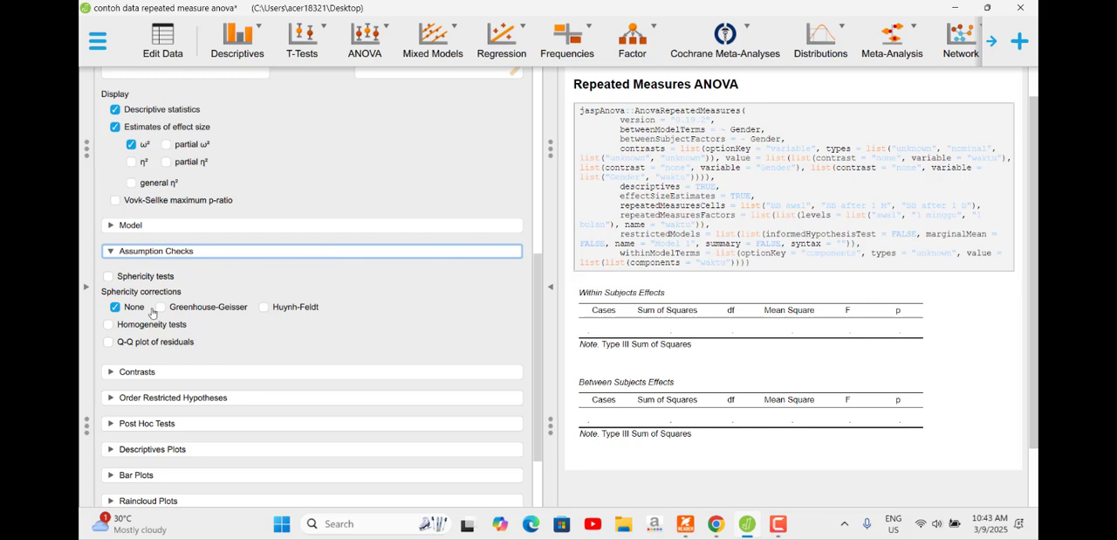
pyautogui.click(109, 276)
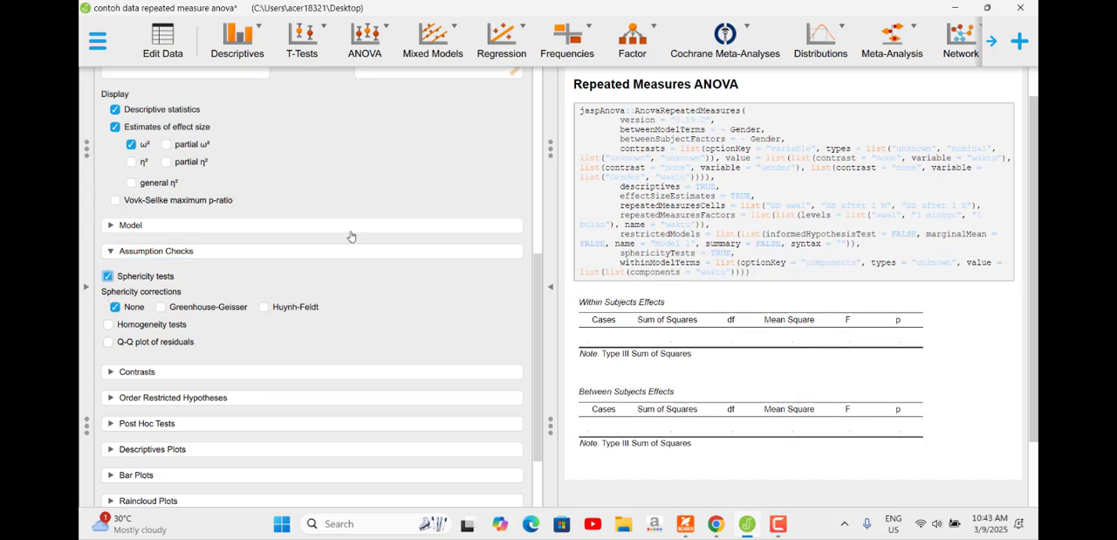
pyautogui.scroll(7, 394, 192)
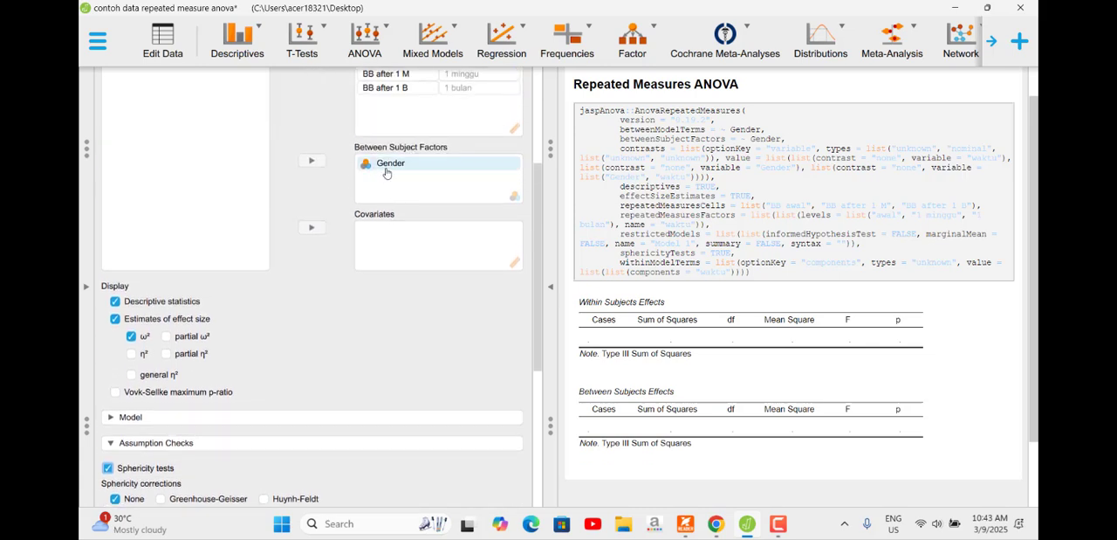
pyautogui.scroll(5, 386, 172)
pyautogui.scroll(-2, 291, 311)
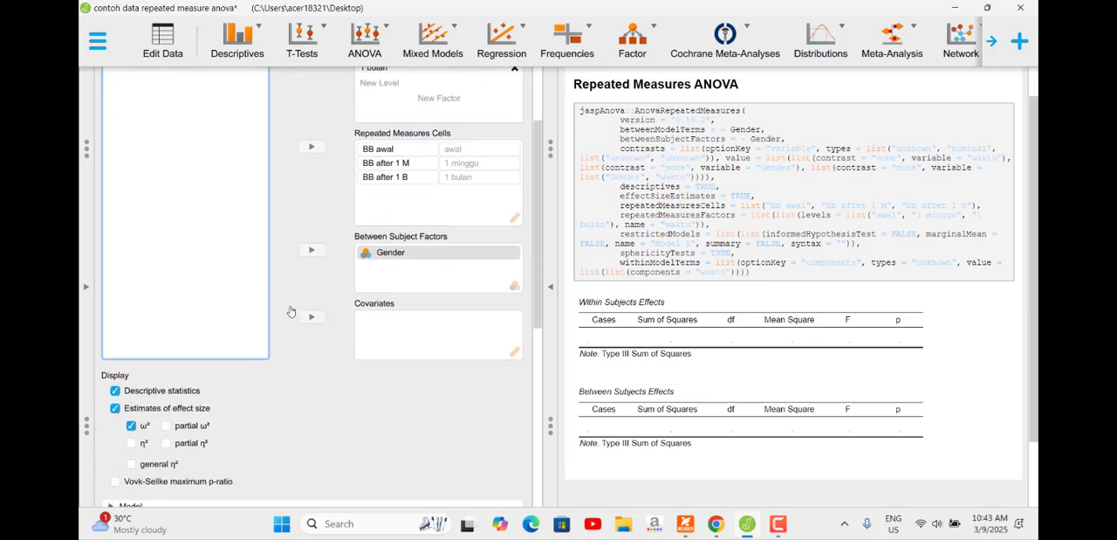
# Step: Enable the homogeneity tests and the Q-Q plot of residuals among the assumption checks
pyautogui.scroll(-8, 291, 312)
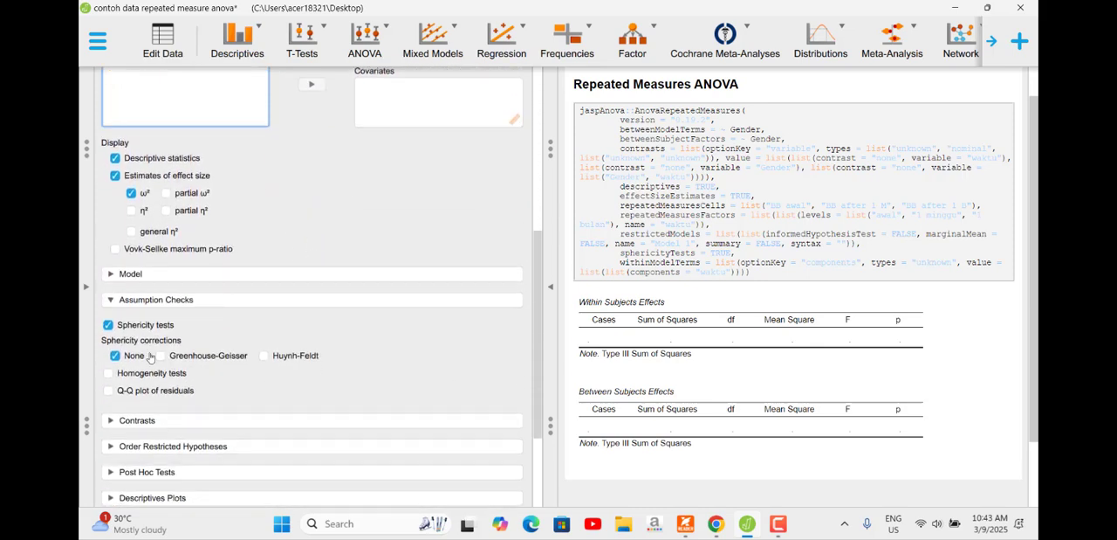
pyautogui.click(109, 374)
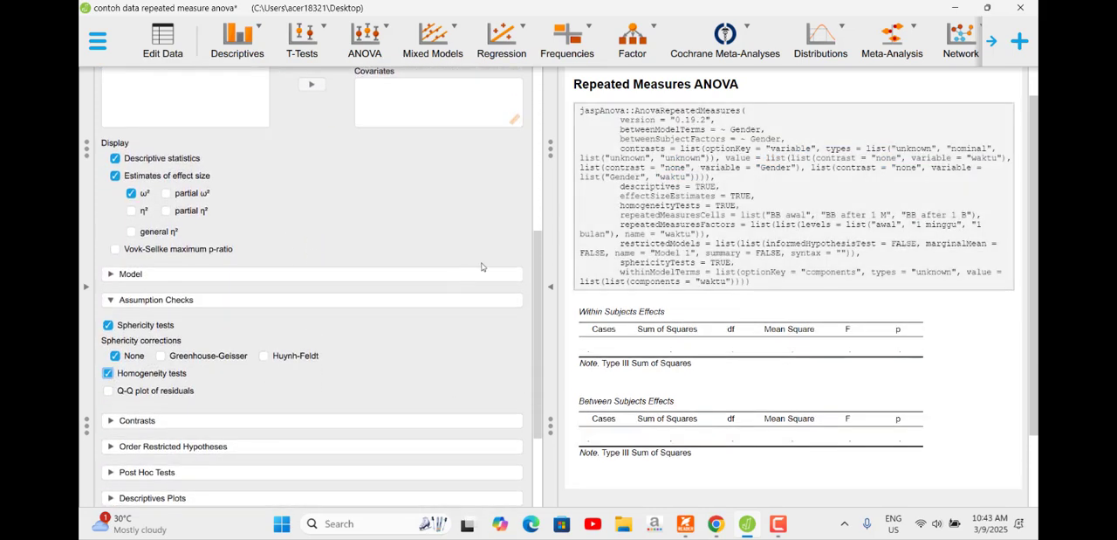
pyautogui.scroll(3, 473, 252)
pyautogui.scroll(8, 473, 252)
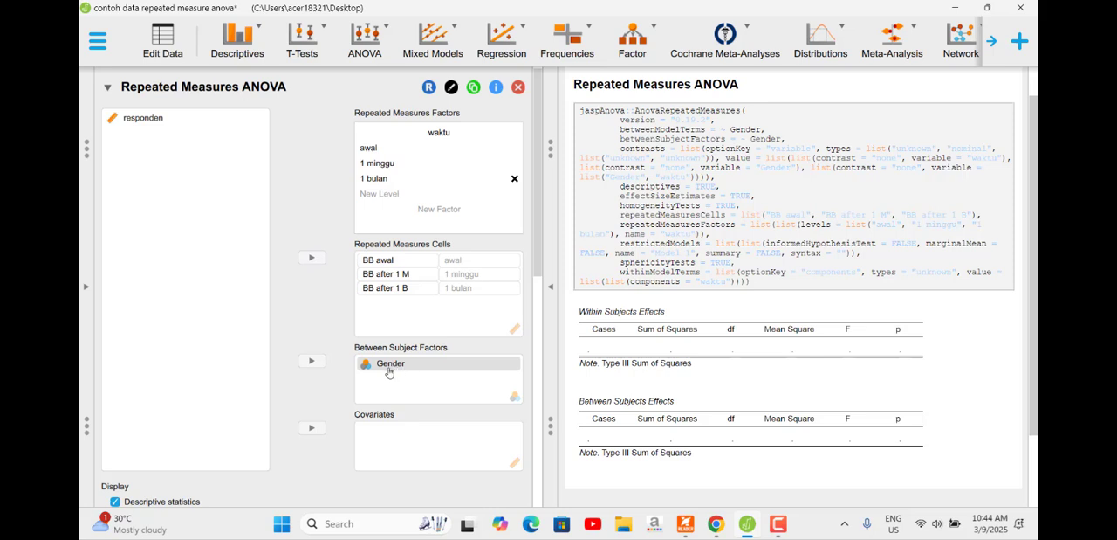
pyautogui.scroll(-1, 306, 301)
pyautogui.scroll(-1, 305, 300)
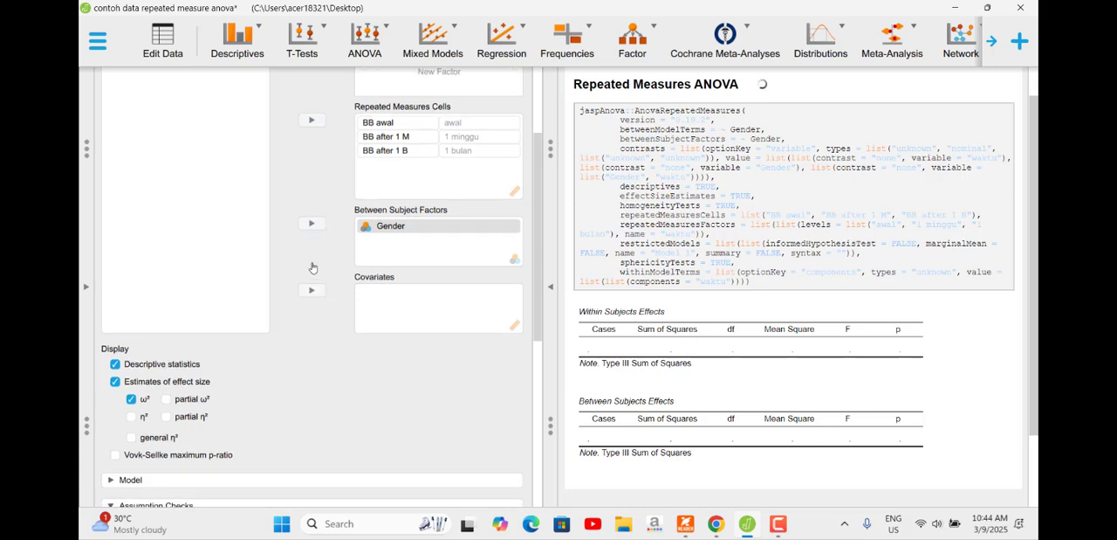
pyautogui.scroll(-2, 313, 271)
pyautogui.scroll(-2, 328, 282)
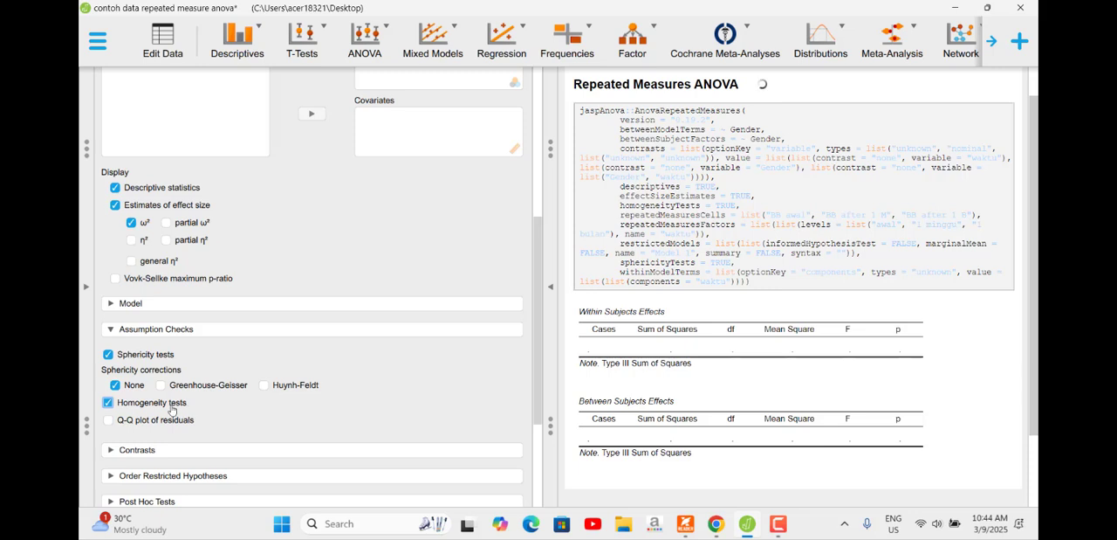
pyautogui.click(108, 421)
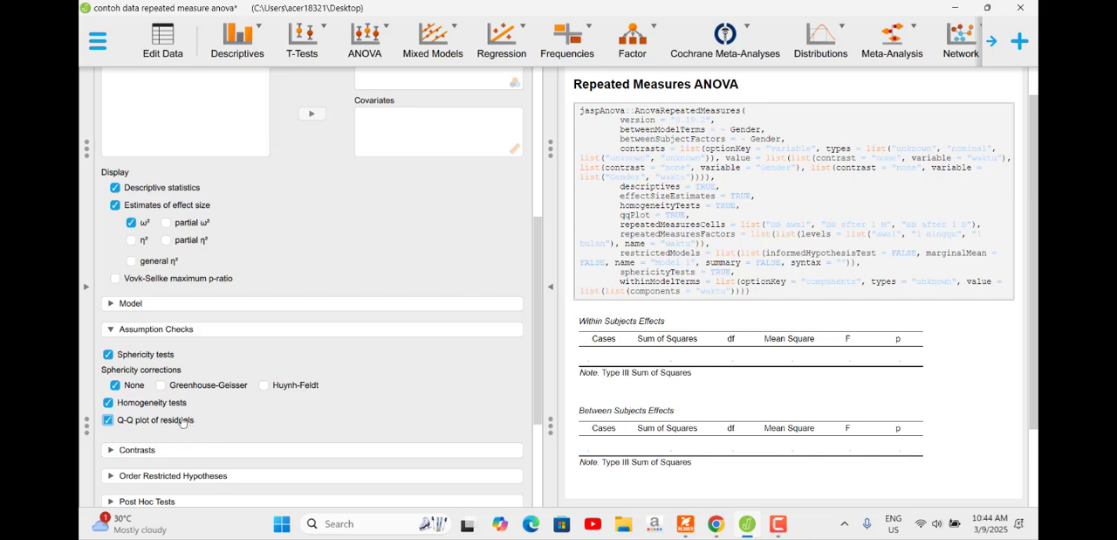
pyautogui.scroll(-1, 474, 349)
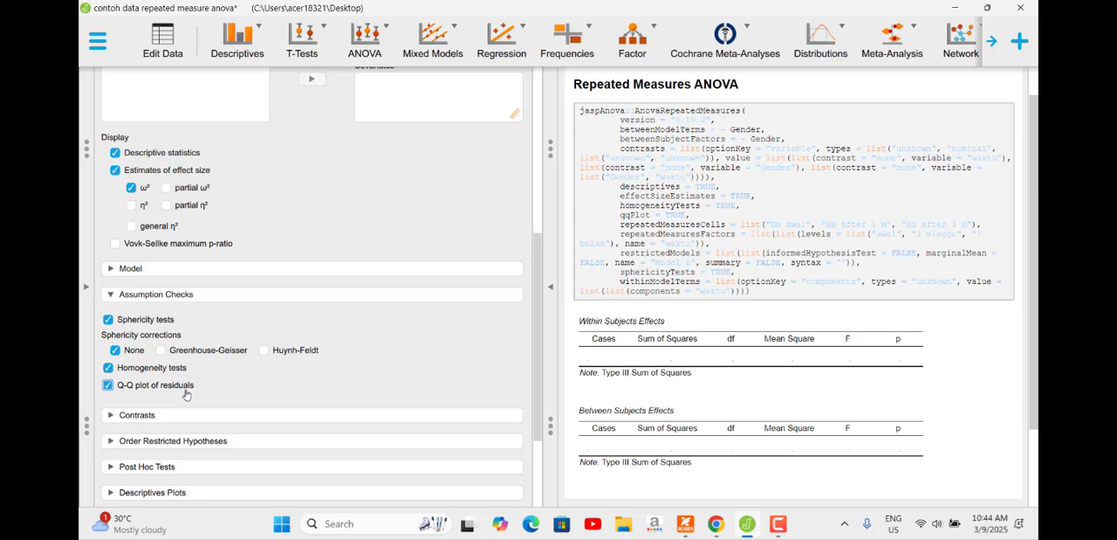
pyautogui.scroll(-2, 873, 280)
pyautogui.scroll(3, 914, 312)
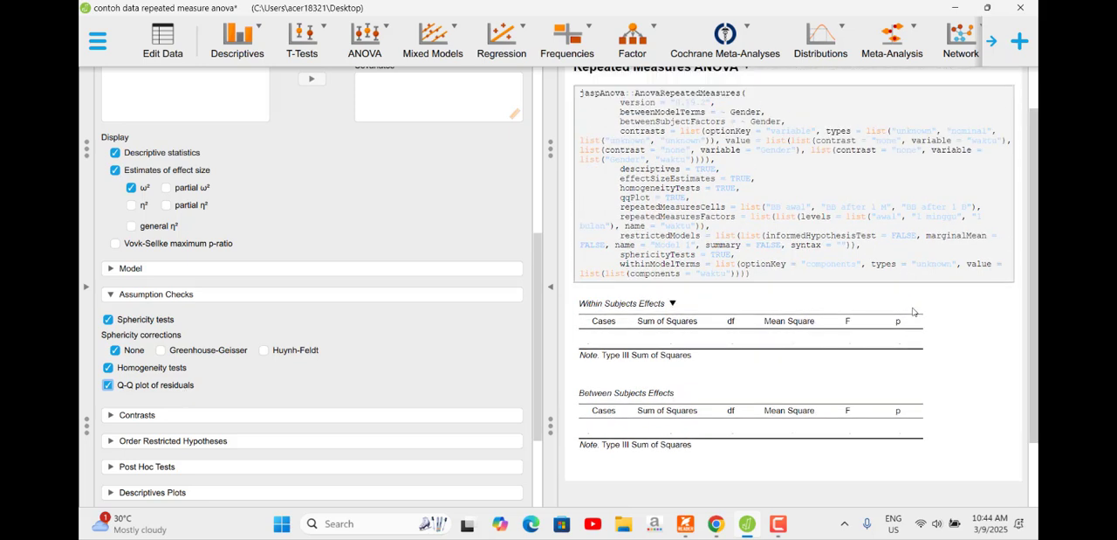
pyautogui.scroll(-1, 914, 311)
pyautogui.scroll(-1, 913, 310)
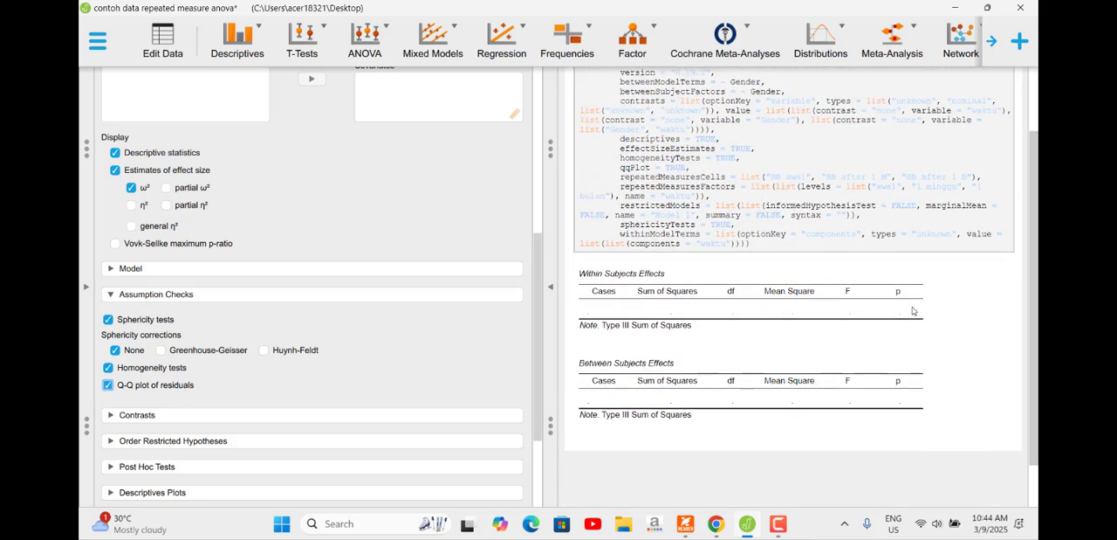
pyautogui.scroll(1, 912, 310)
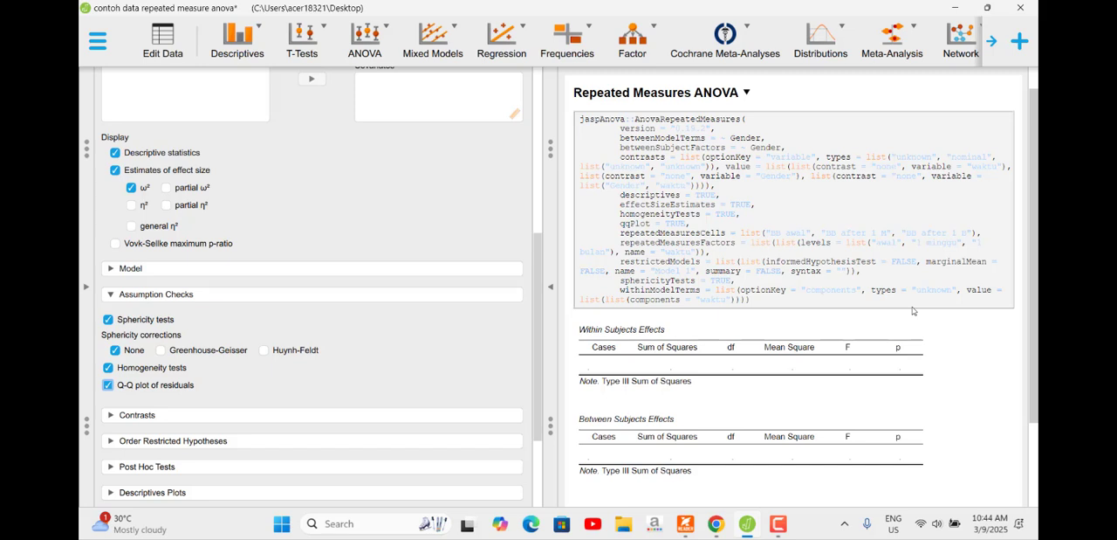
pyautogui.scroll(-2, 912, 306)
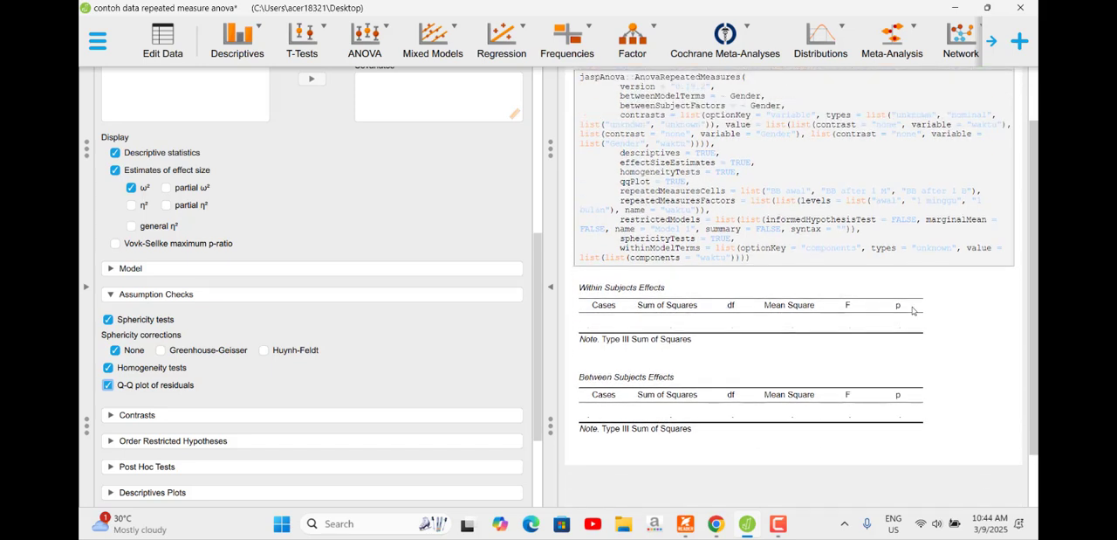
pyautogui.scroll(3, 913, 309)
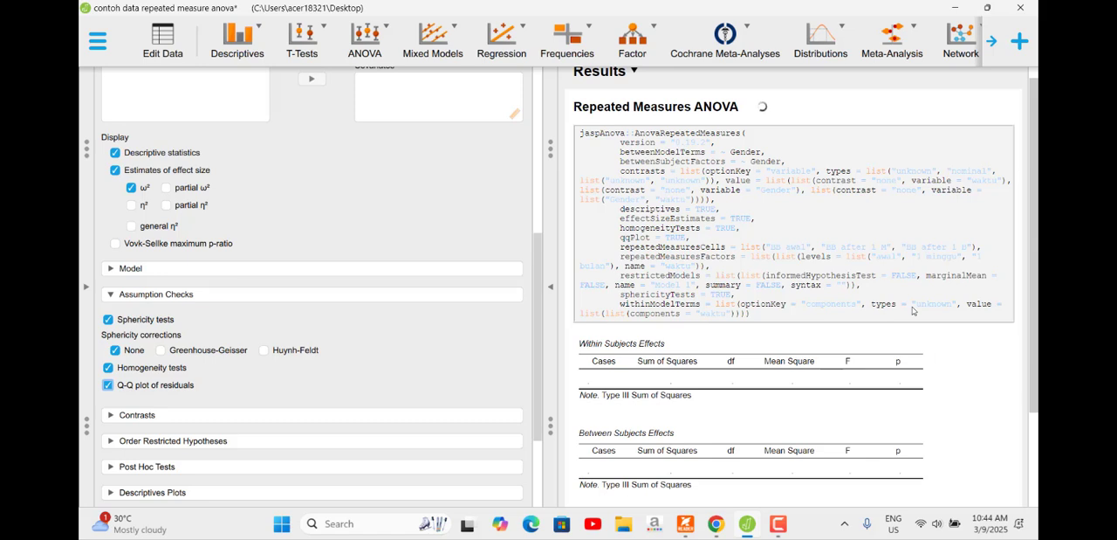
pyautogui.scroll(-1, 982, 319)
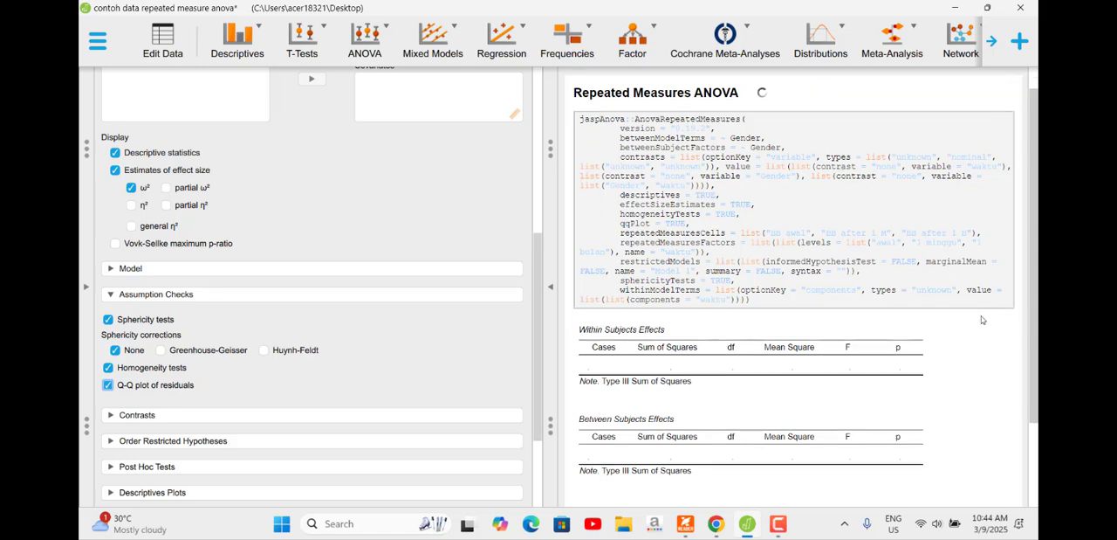
pyautogui.scroll(-2, 964, 325)
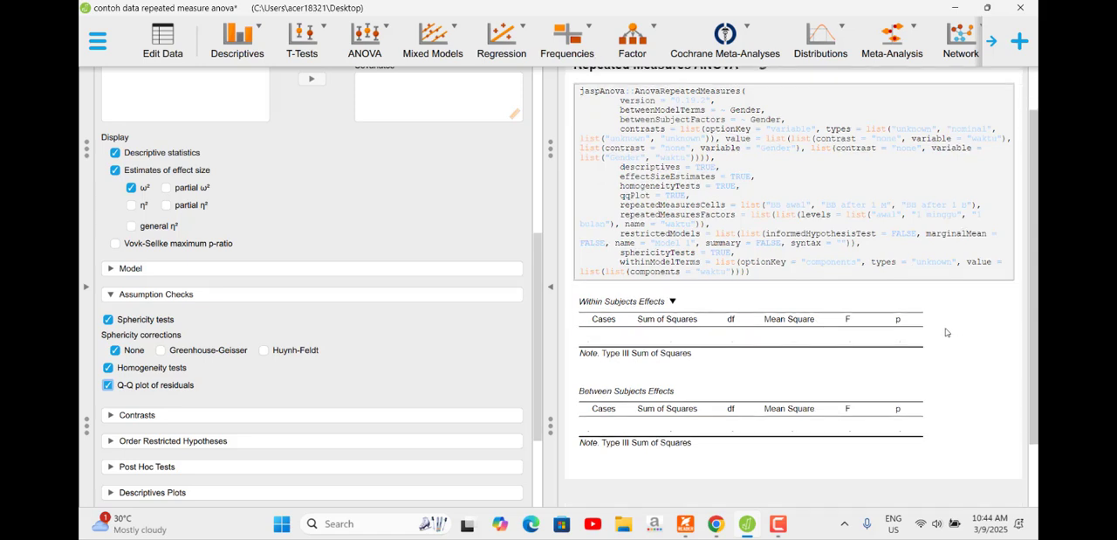
pyautogui.scroll(2, 945, 331)
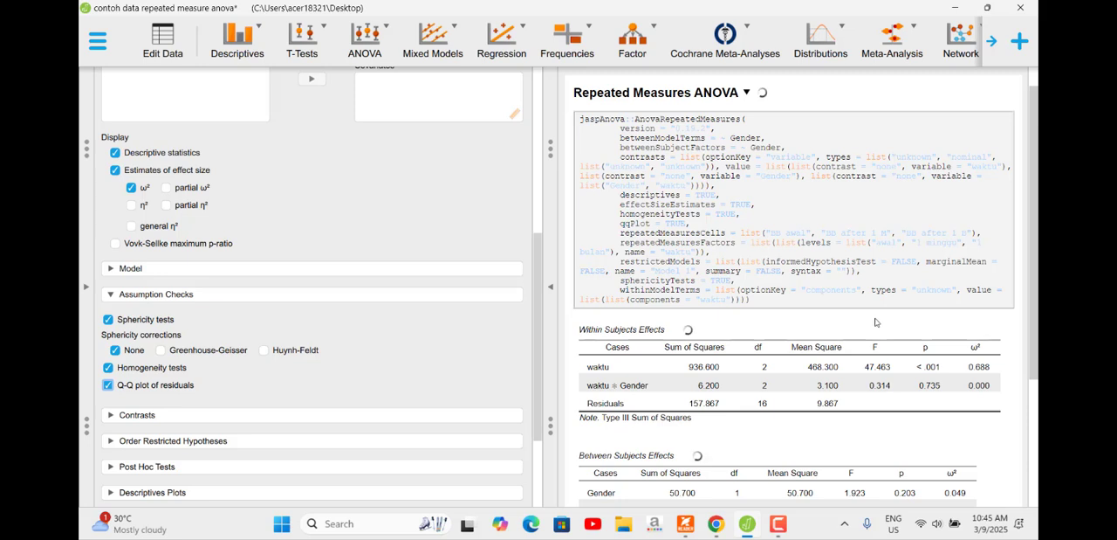
# Step: Look through the ANOVA results, examining the descriptives, Levene's test, the sphericity test and the Q-Q plot
pyautogui.scroll(-1, 876, 322)
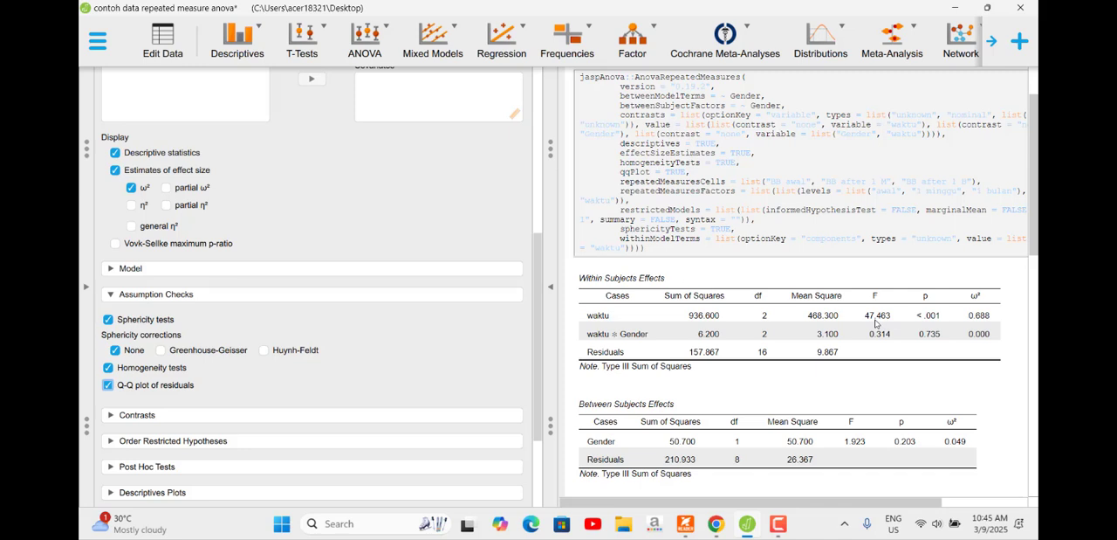
pyautogui.scroll(-2, 875, 323)
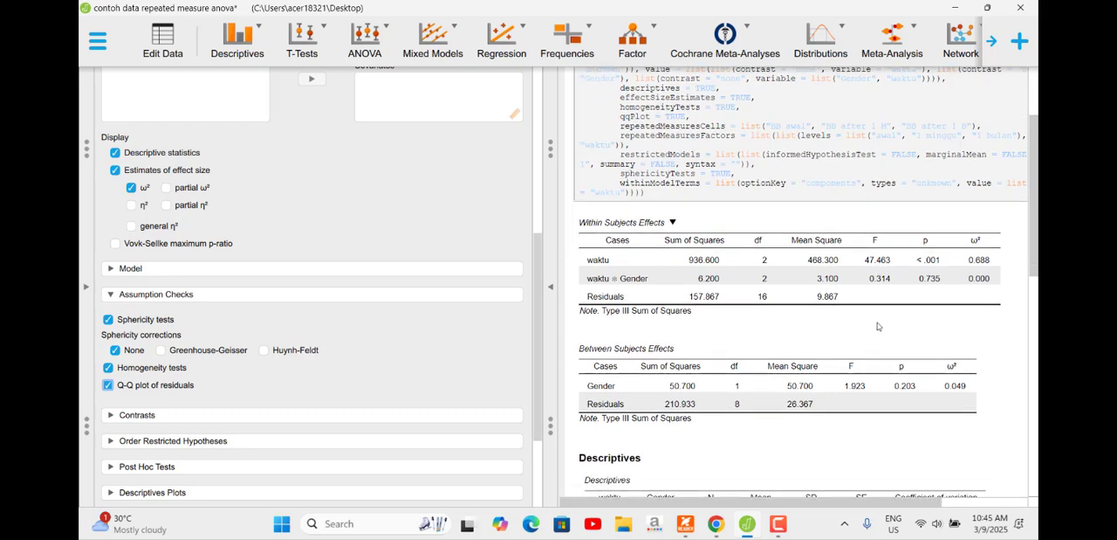
pyautogui.scroll(-3, 877, 324)
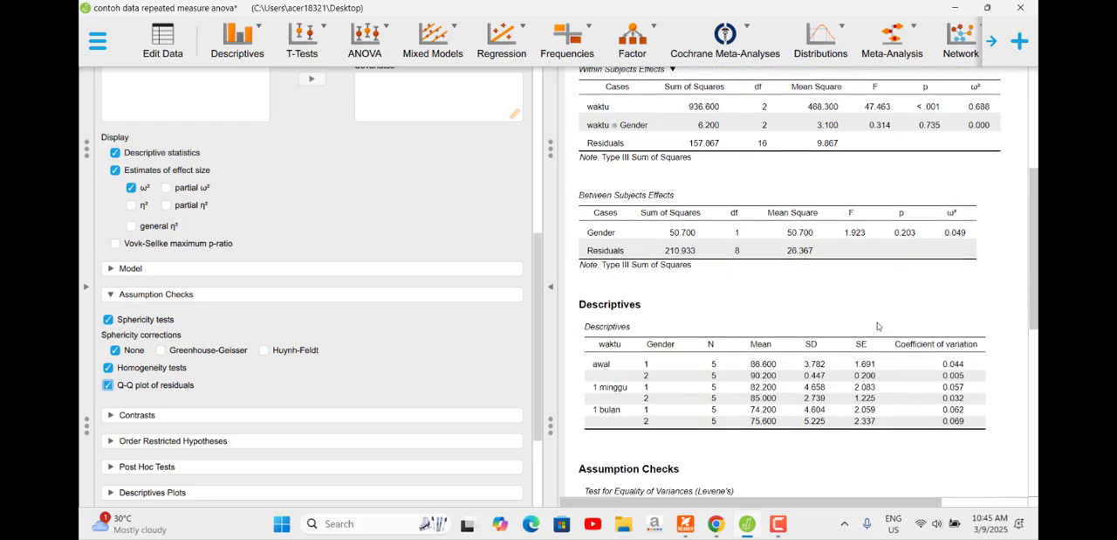
pyautogui.scroll(-1, 877, 325)
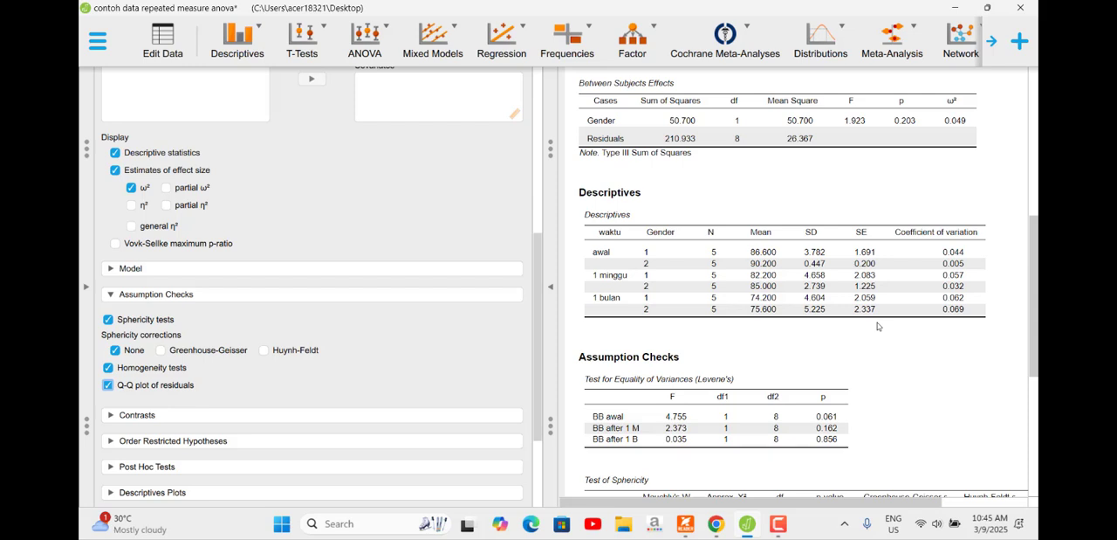
pyautogui.scroll(-3, 877, 326)
pyautogui.scroll(1, 878, 326)
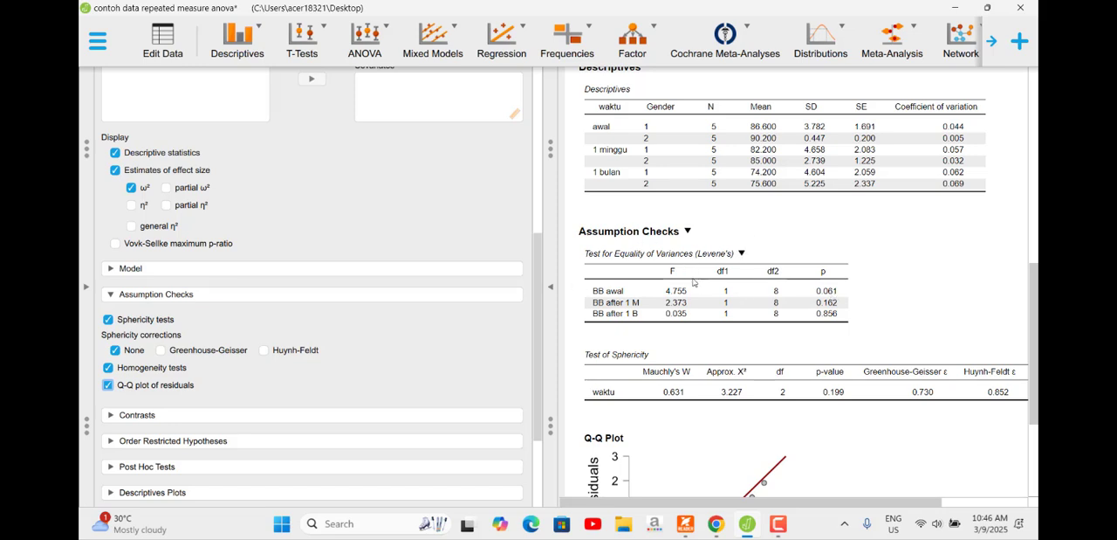
pyautogui.scroll(-1, 694, 281)
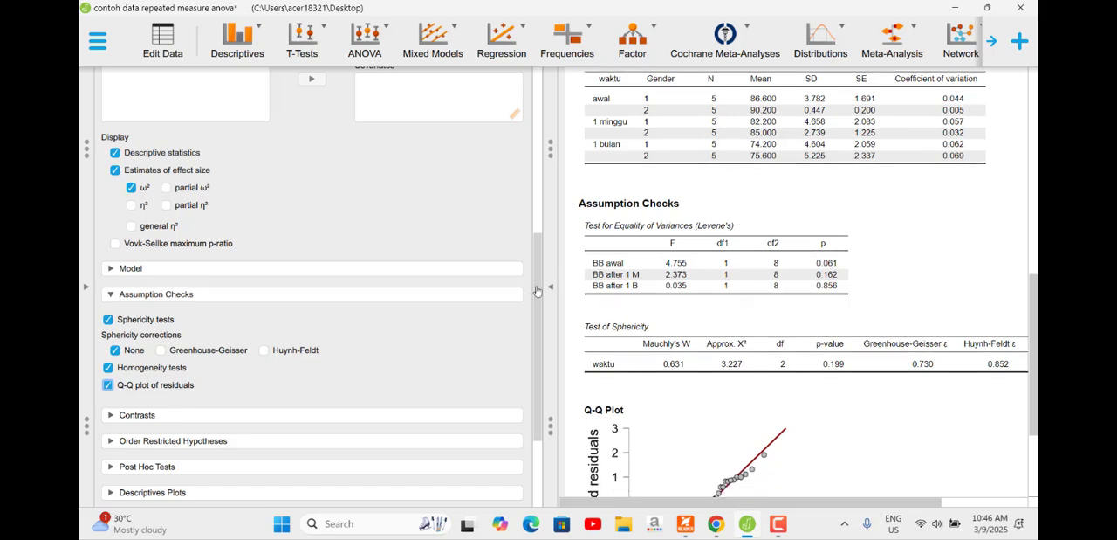
pyautogui.scroll(-1, 681, 284)
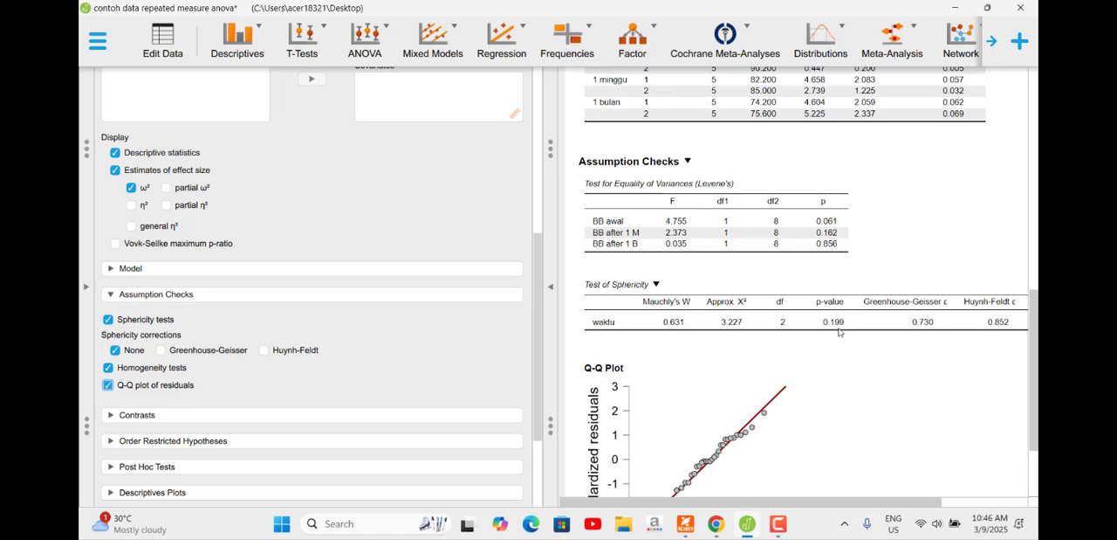
pyautogui.scroll(-3, 836, 328)
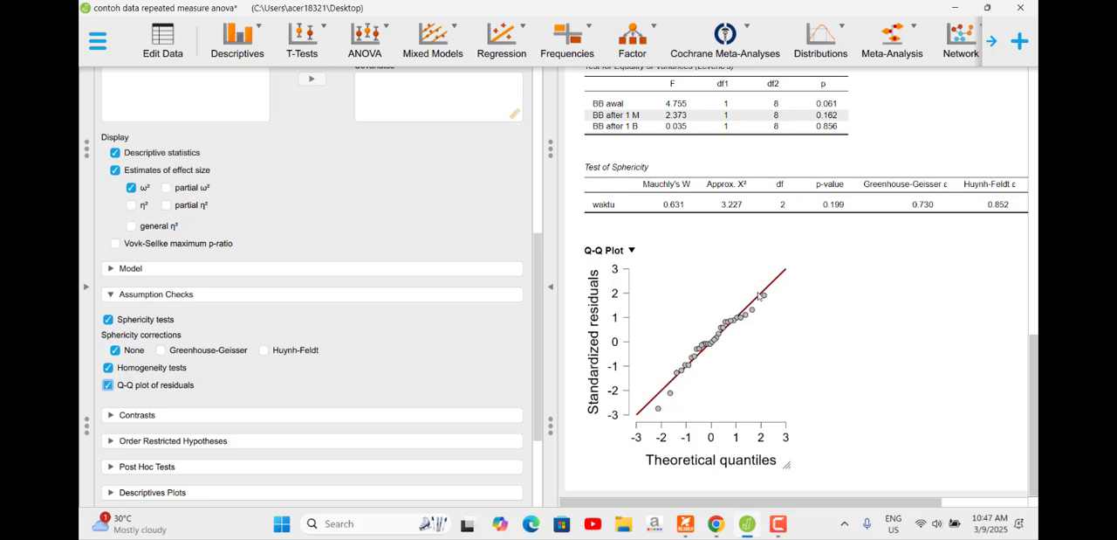
pyautogui.scroll(3, 759, 301)
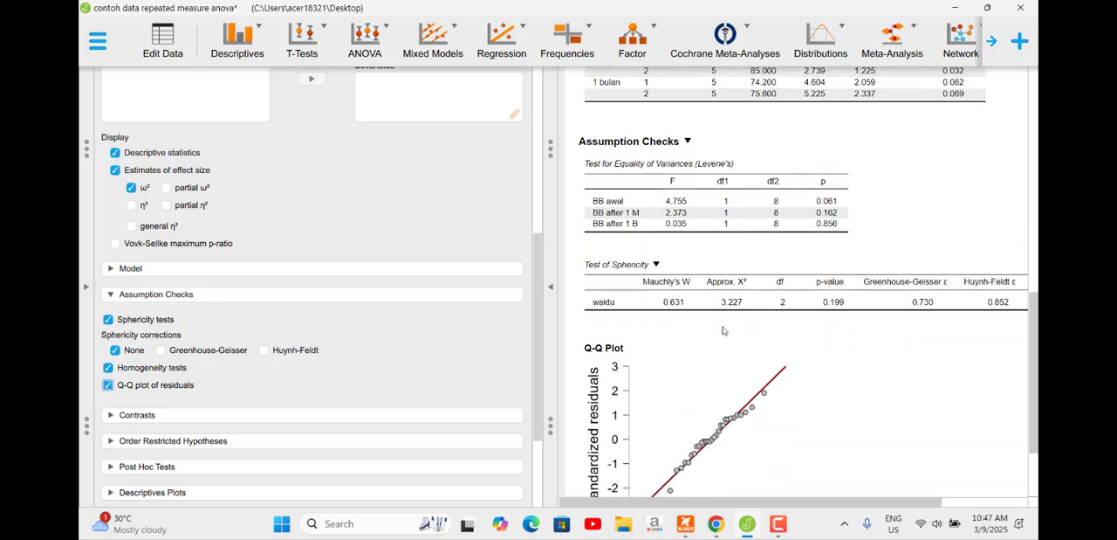
pyautogui.scroll(-2, 366, 343)
pyautogui.scroll(3, 935, 273)
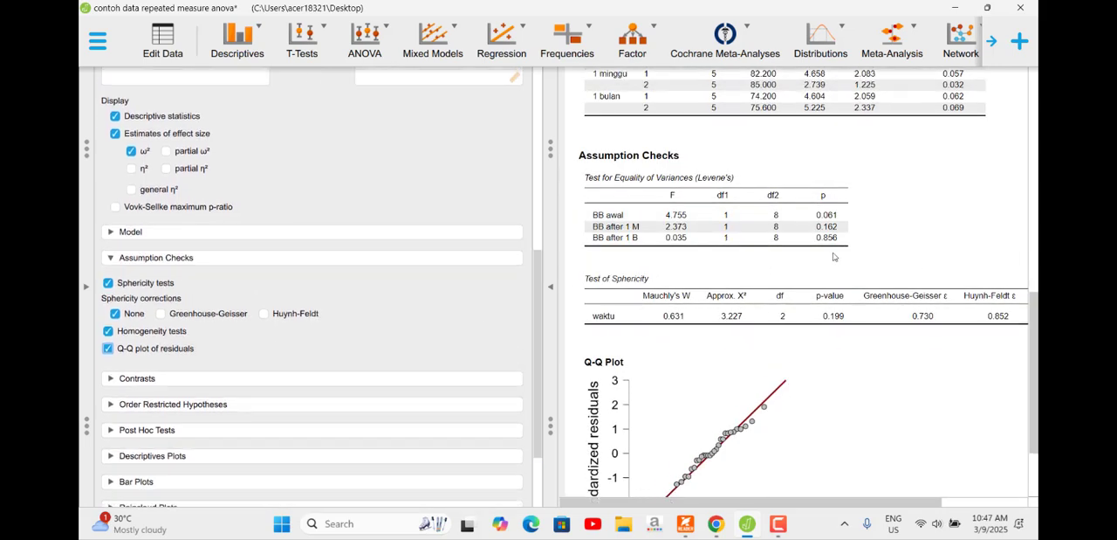
# Step: Examine the p-values and effect sizes of the within- and between-subjects effects, and compare the descriptive means by waktu and Gender
pyautogui.scroll(10, 935, 274)
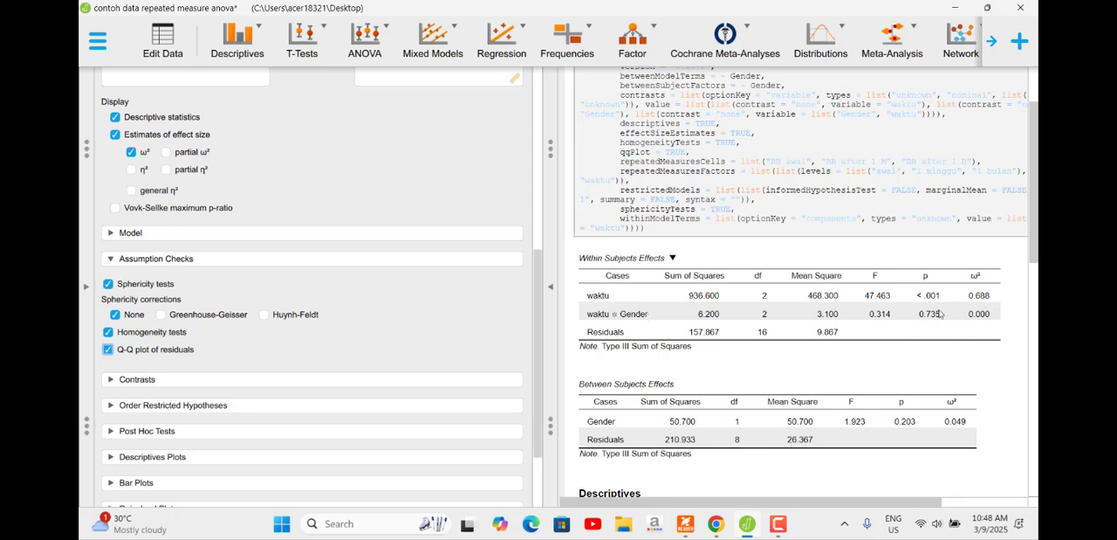
pyautogui.scroll(-4, 876, 327)
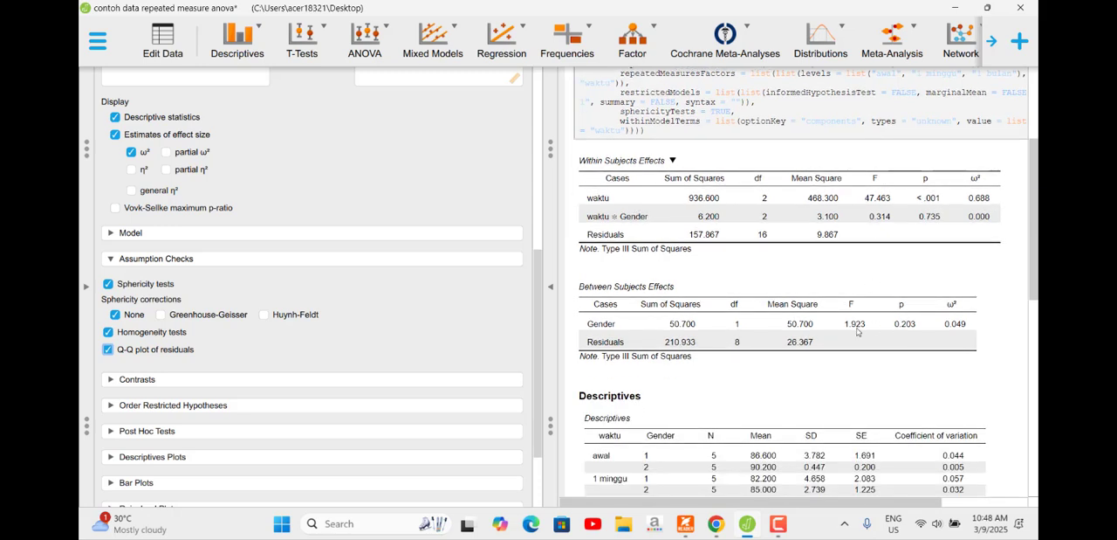
pyautogui.scroll(-2, 770, 325)
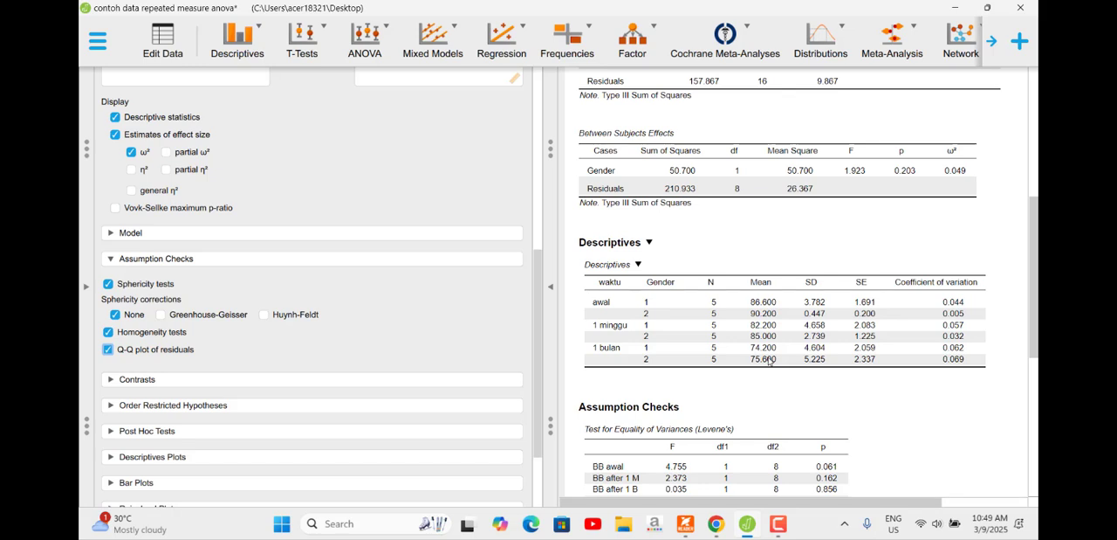
pyautogui.scroll(-1, 770, 345)
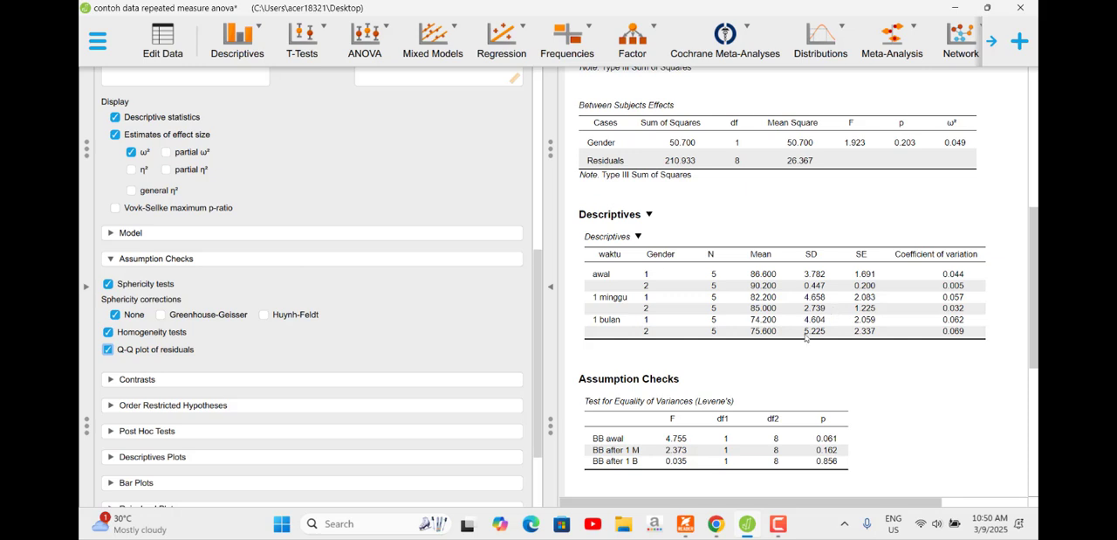
pyautogui.scroll(-1, 772, 377)
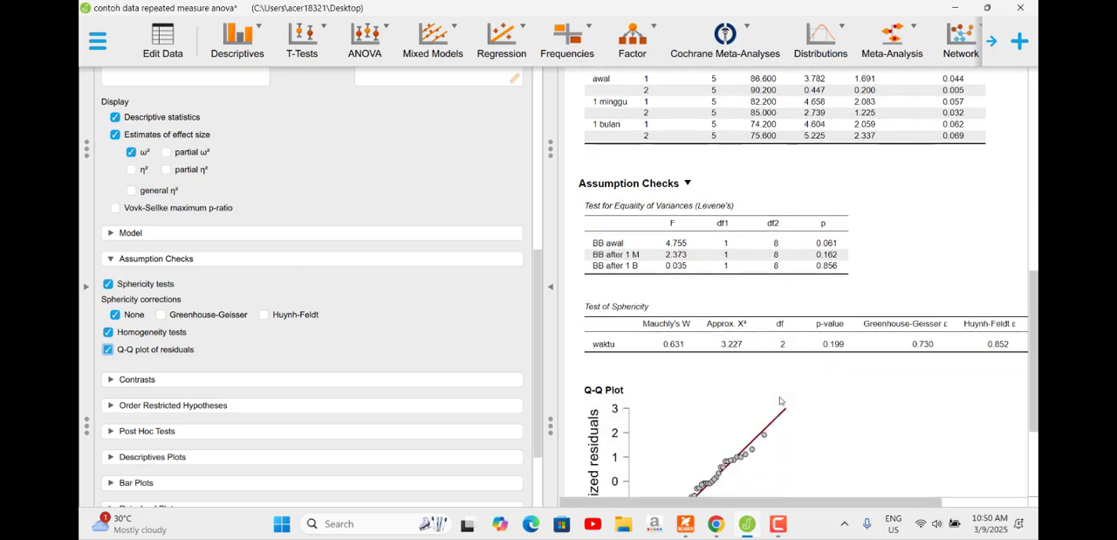
# Step: Add waktu, Gender and the Gender * waktu interaction as terms for the post hoc tests
pyautogui.scroll(-1, 122, 393)
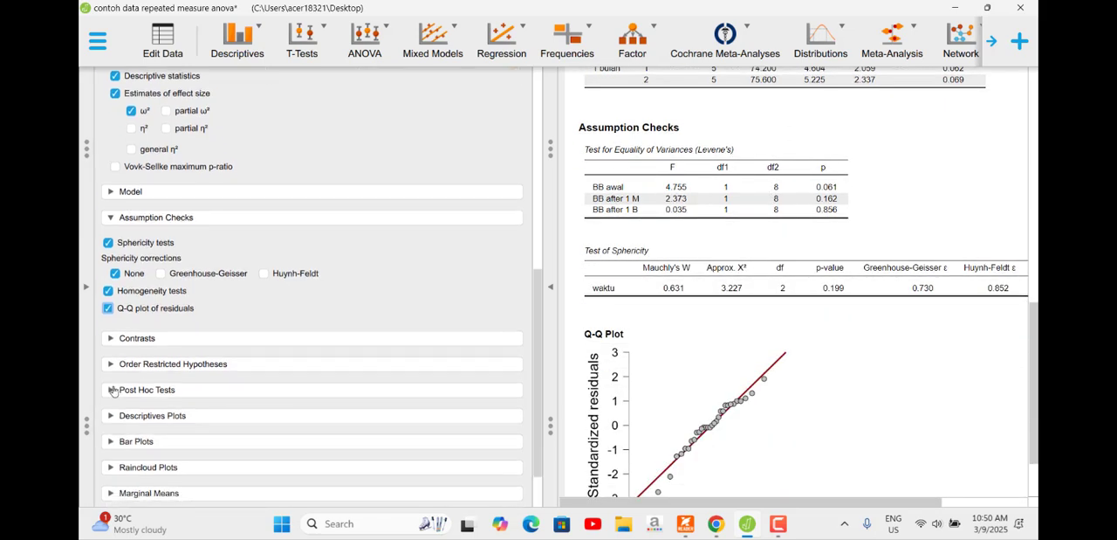
pyautogui.click(112, 390)
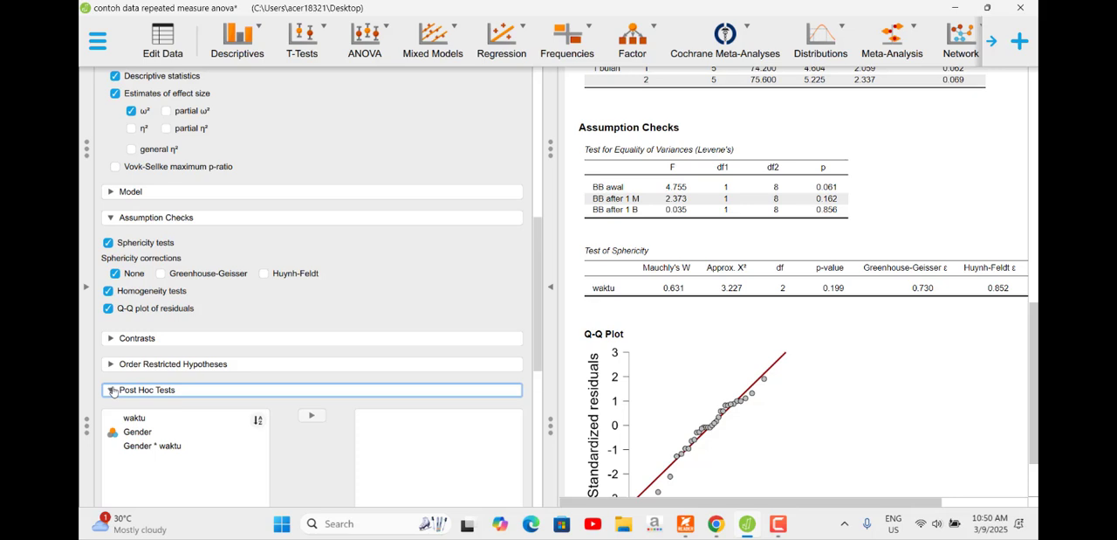
pyautogui.click(145, 423)
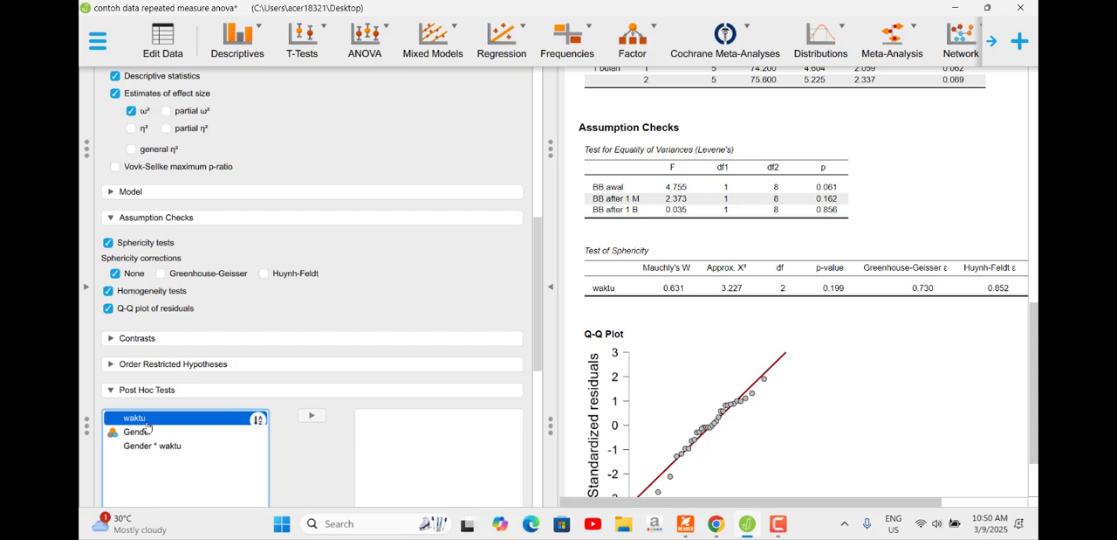
pyautogui.click(312, 415)
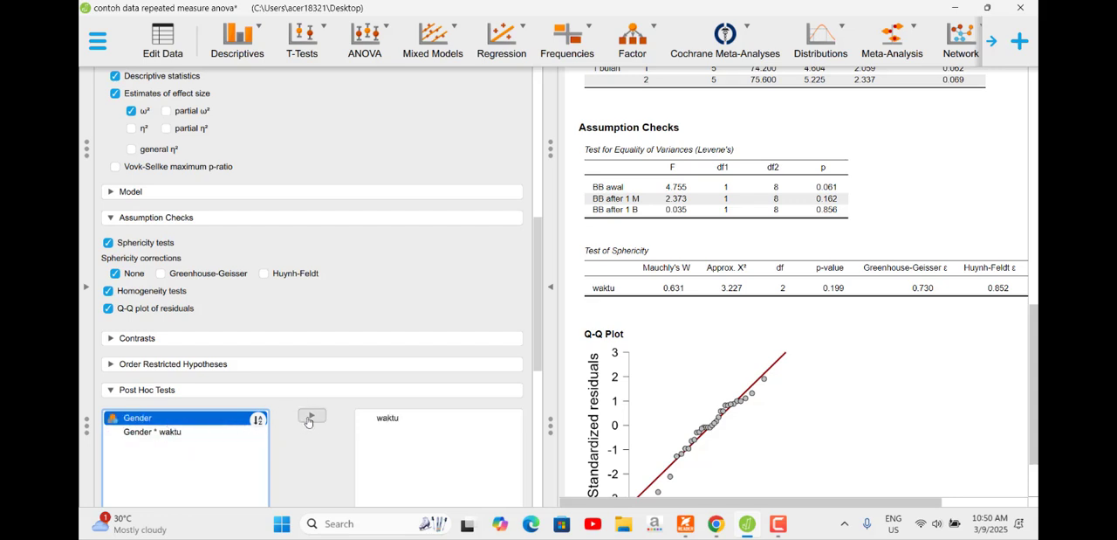
pyautogui.click(312, 416)
pyautogui.click(316, 415)
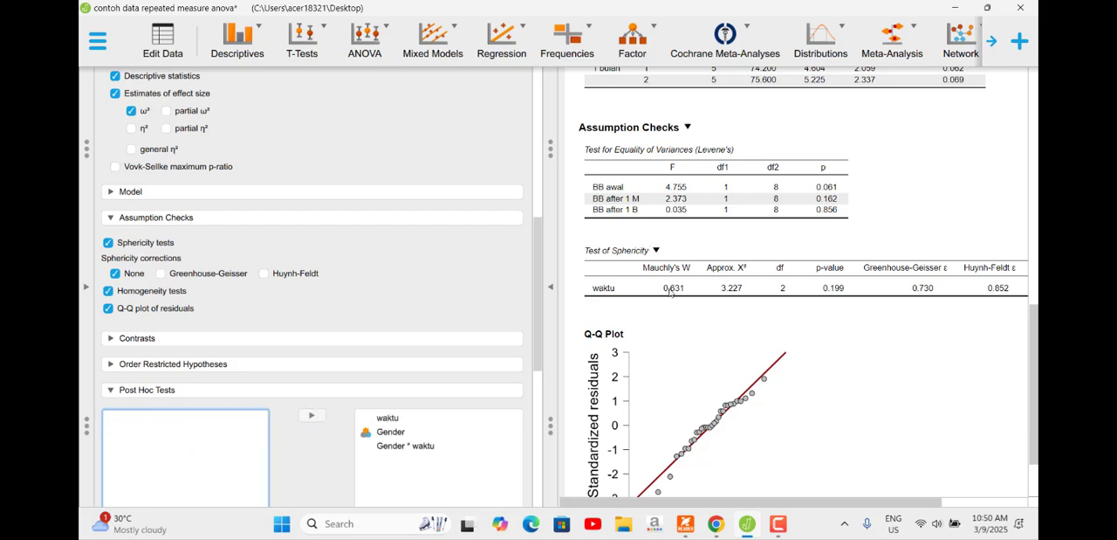
# Step: Examine the post hoc comparison tables for waktu, Gender and Gender * waktu, including mean differences and Holm-adjusted p-values
pyautogui.scroll(-1, 801, 296)
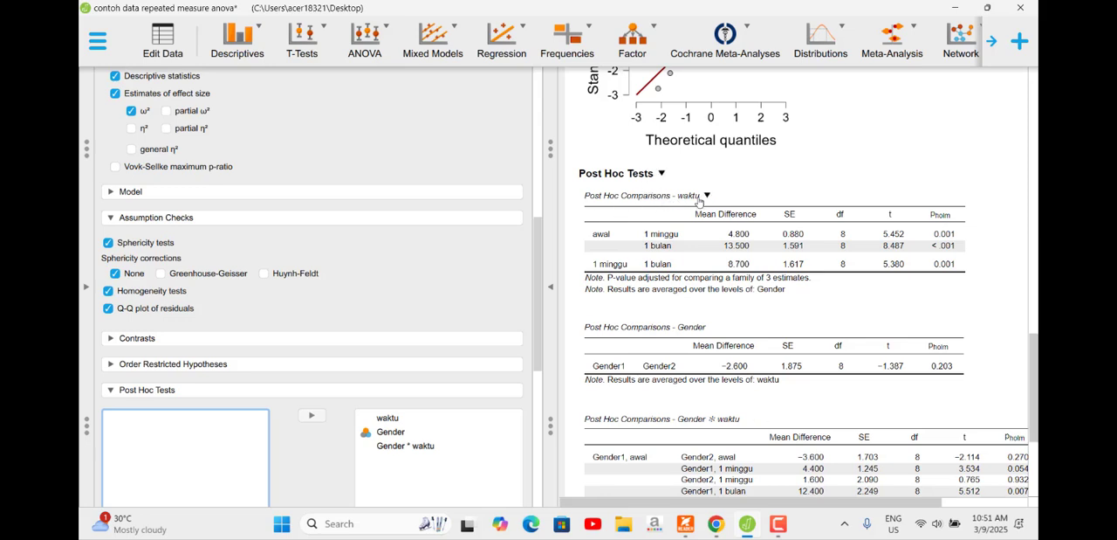
pyautogui.scroll(-1, 704, 286)
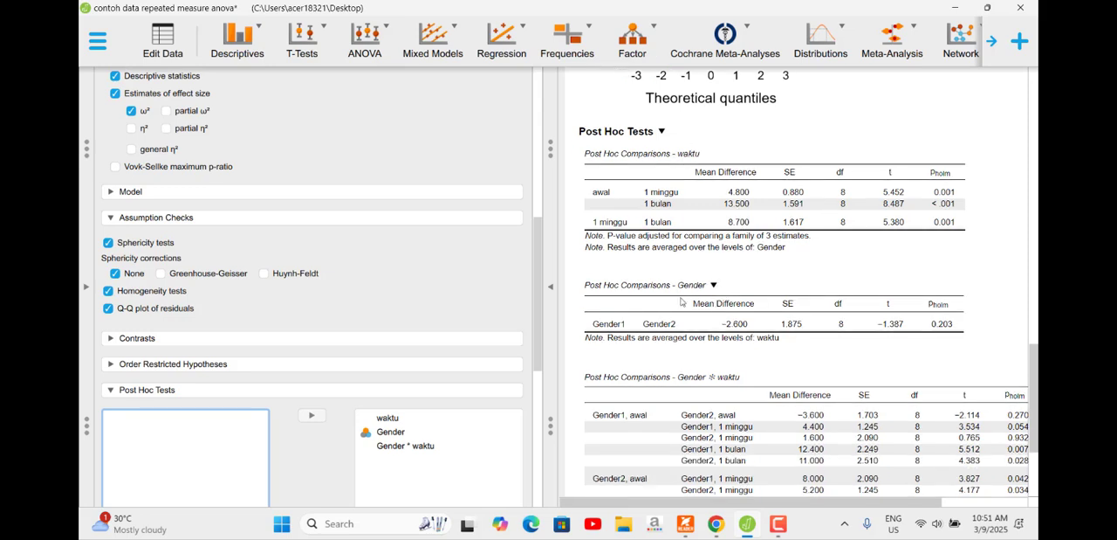
pyautogui.scroll(-3, 786, 286)
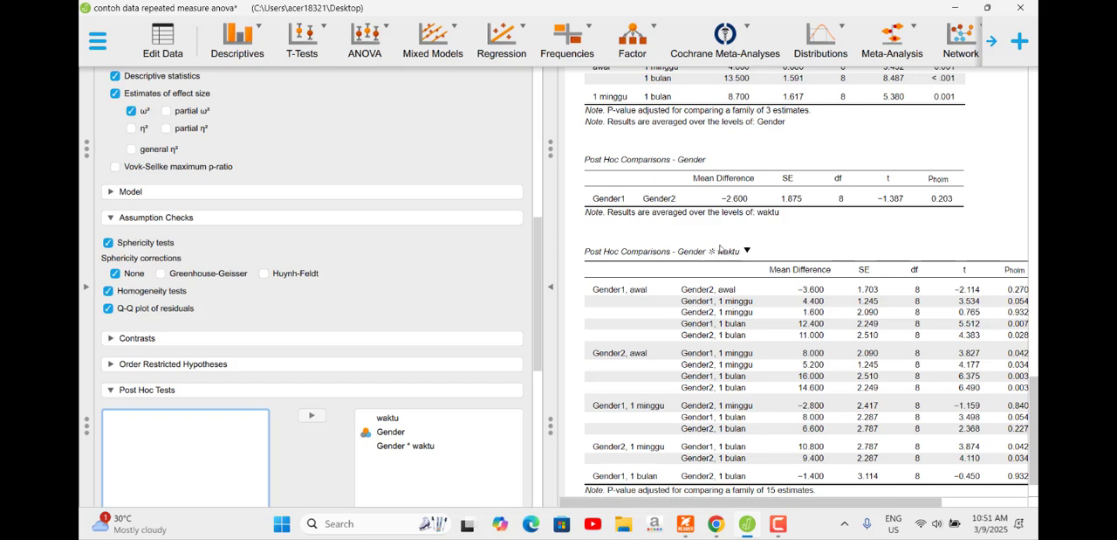
pyautogui.scroll(3, 723, 267)
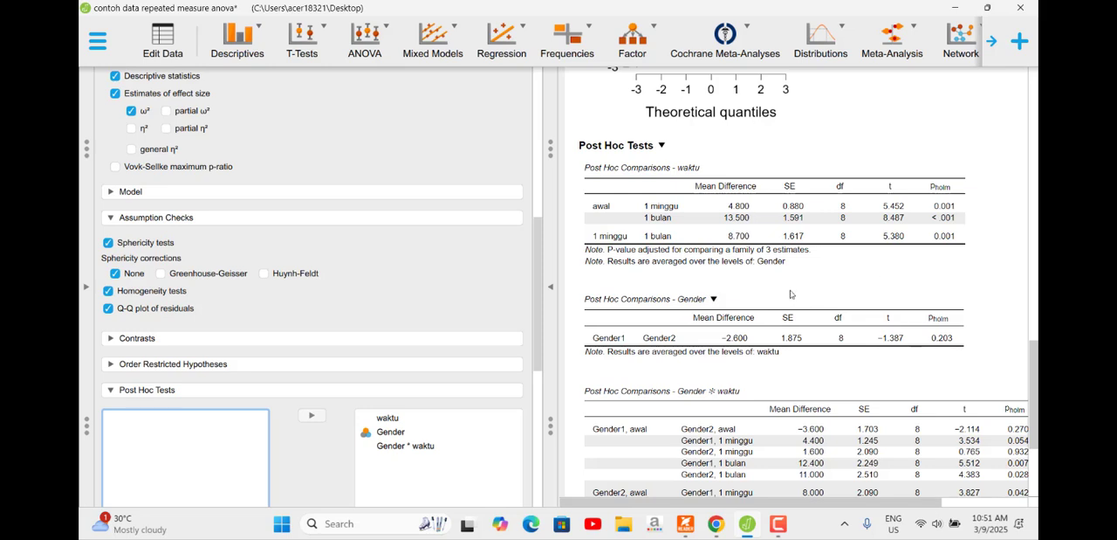
pyautogui.scroll(-1, 690, 295)
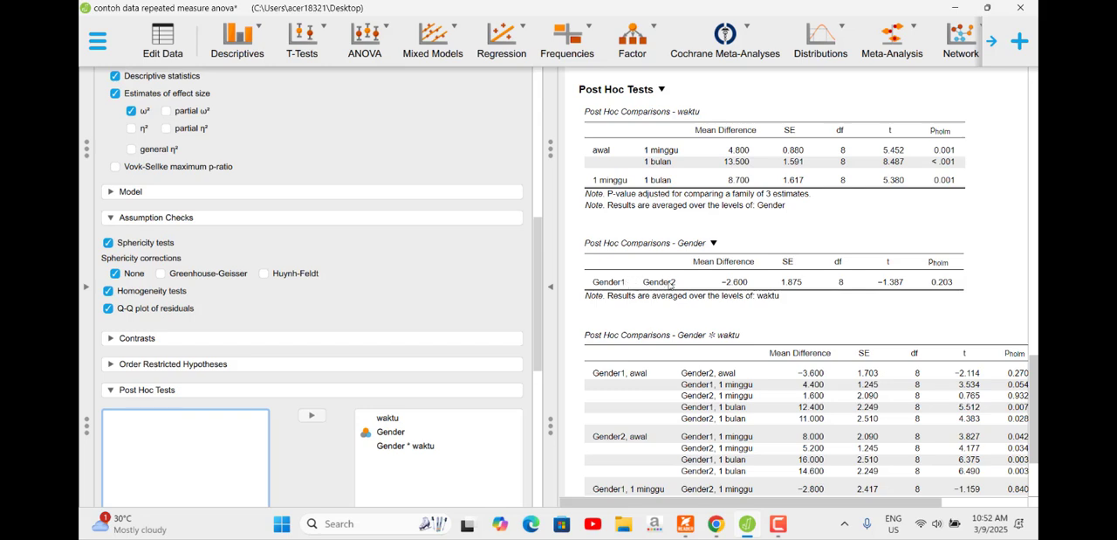
pyautogui.scroll(-1, 669, 283)
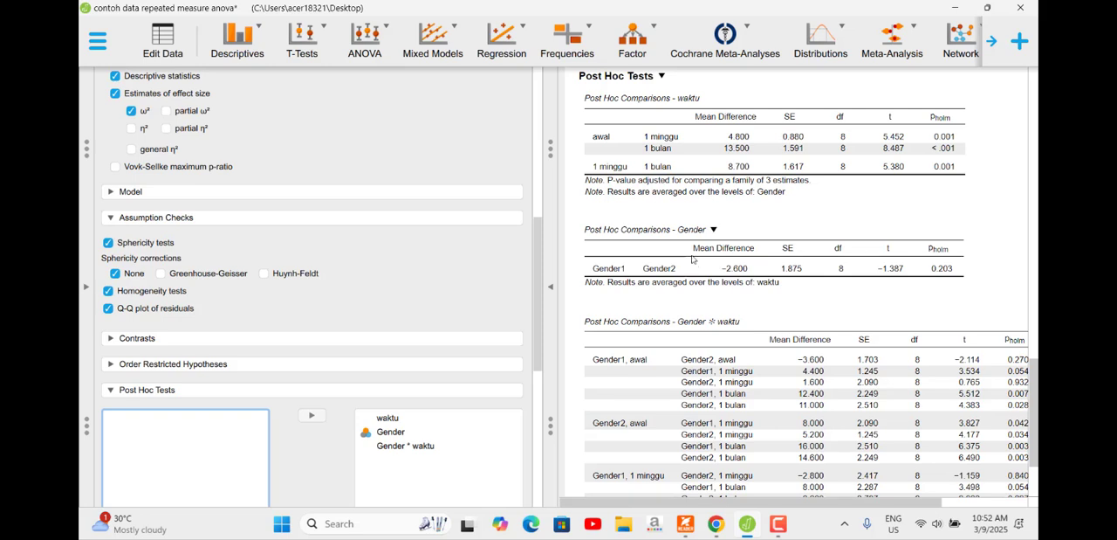
pyautogui.scroll(-3, 723, 270)
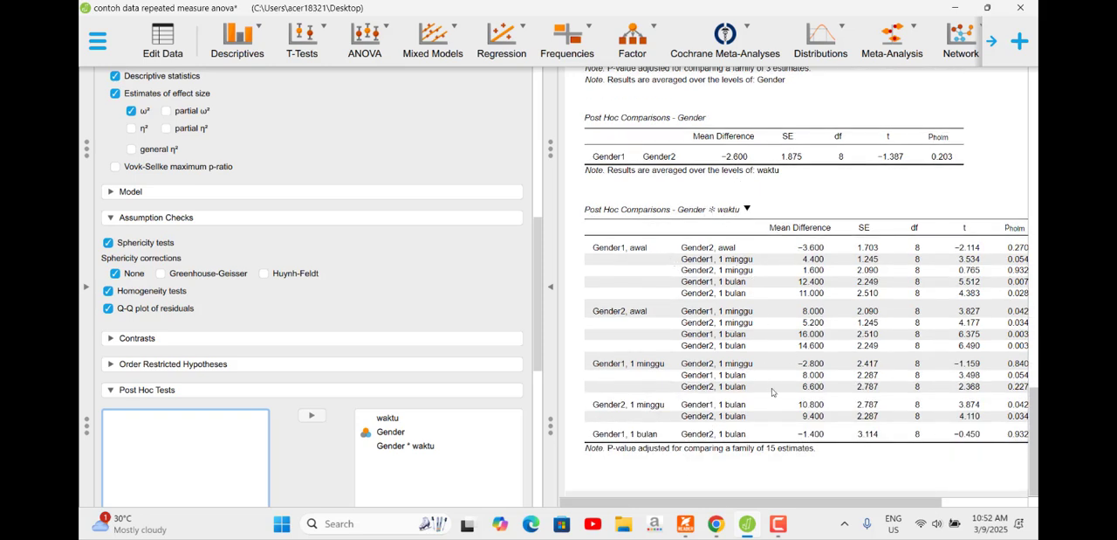
pyautogui.moveTo(771, 503); pyautogui.dragTo(826, 504)
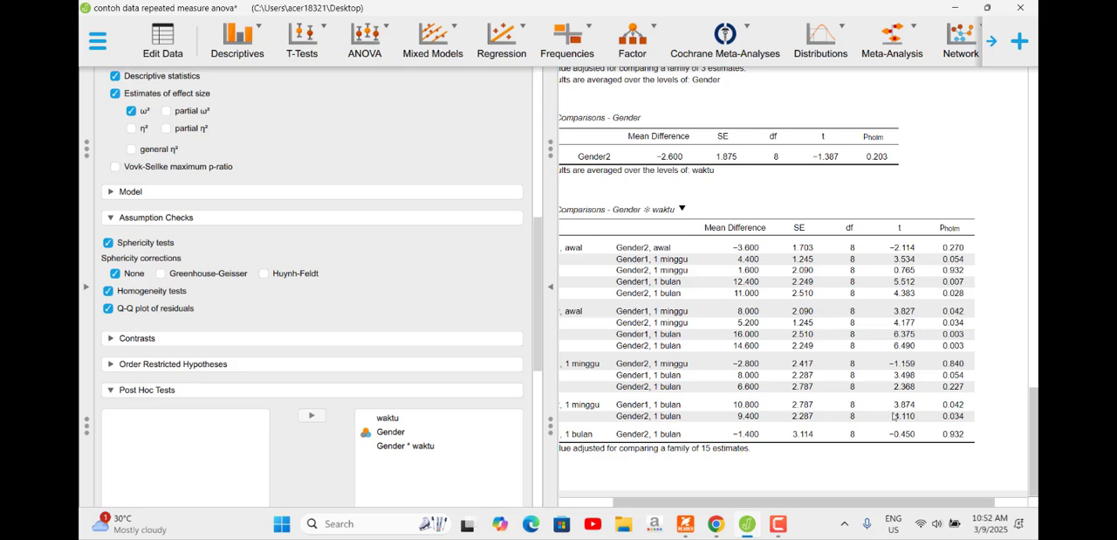
pyautogui.moveTo(882, 504); pyautogui.dragTo(842, 505)
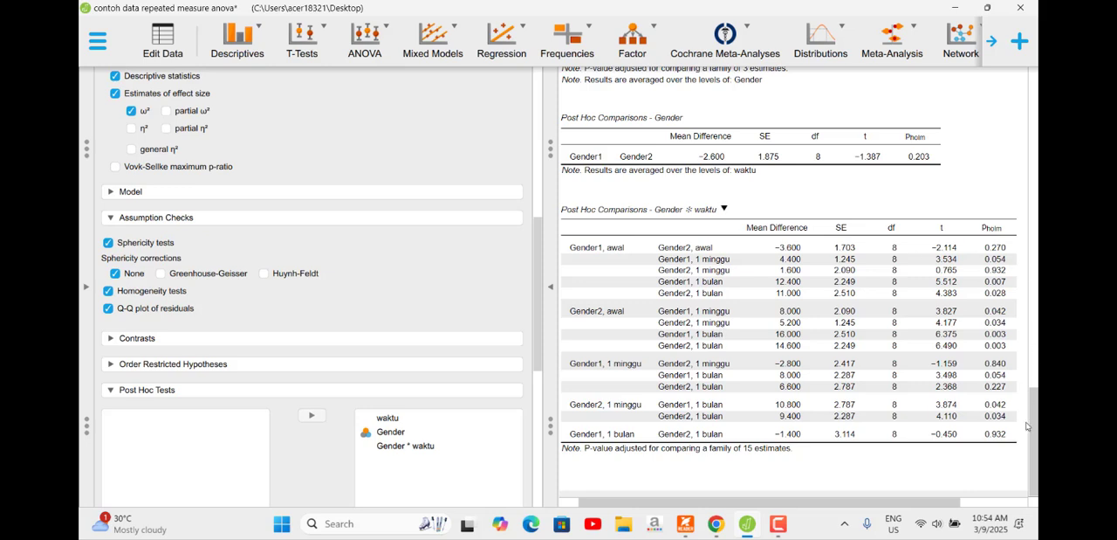
pyautogui.moveTo(1036, 419); pyautogui.dragTo(1038, 442)
# Step: Set up a descriptives plot with waktu on the horizontal axis and Gender as separate lines
pyautogui.scroll(-8, 220, 366)
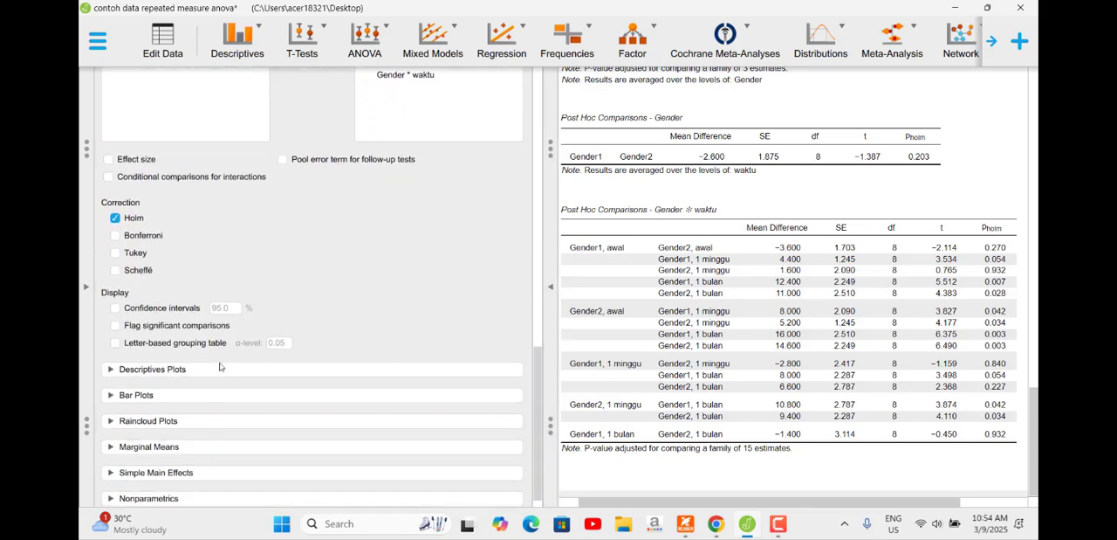
pyautogui.click(115, 372)
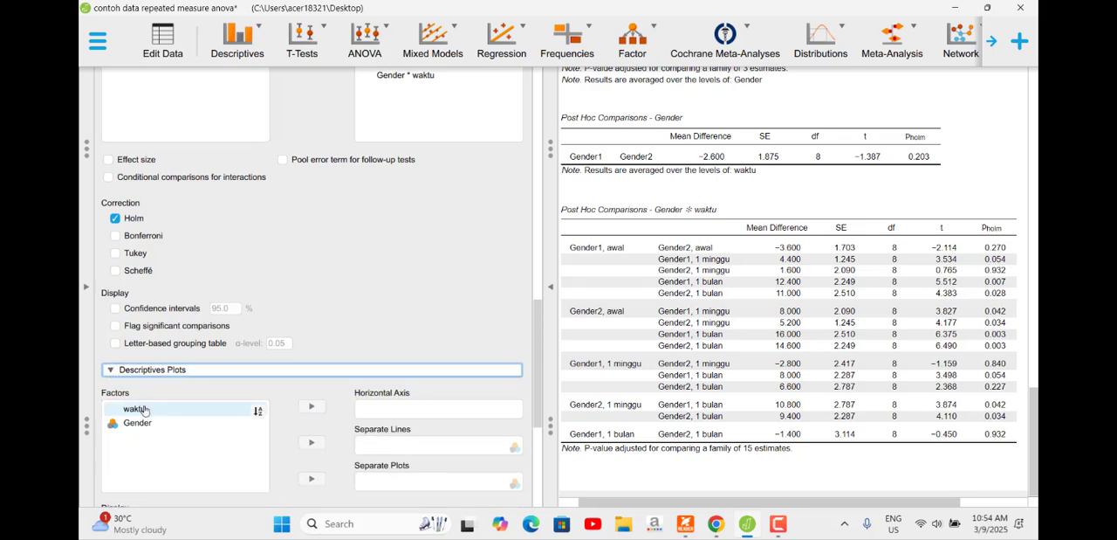
pyautogui.click(172, 423)
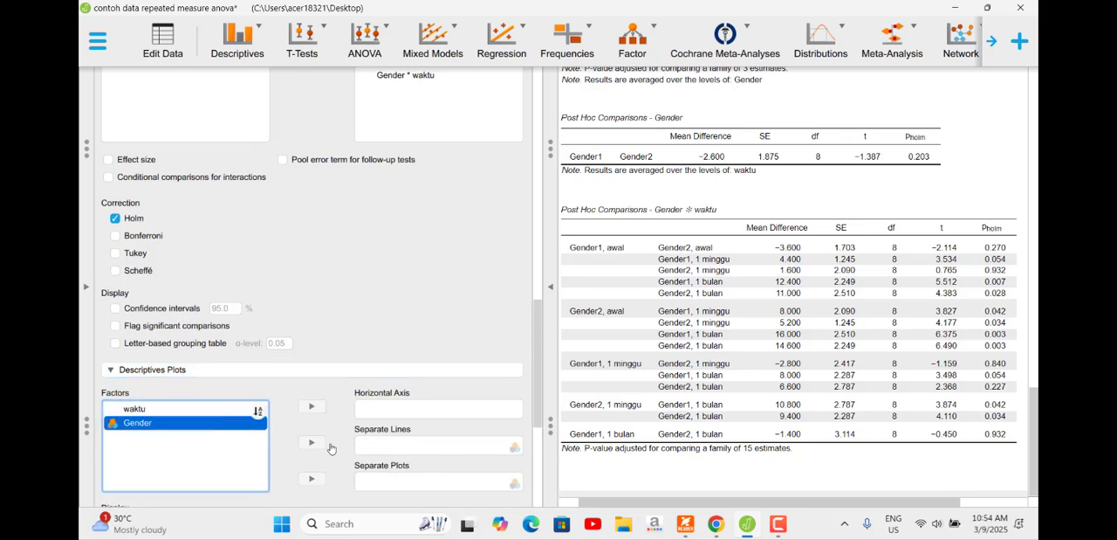
pyautogui.click(311, 442)
pyautogui.click(174, 417)
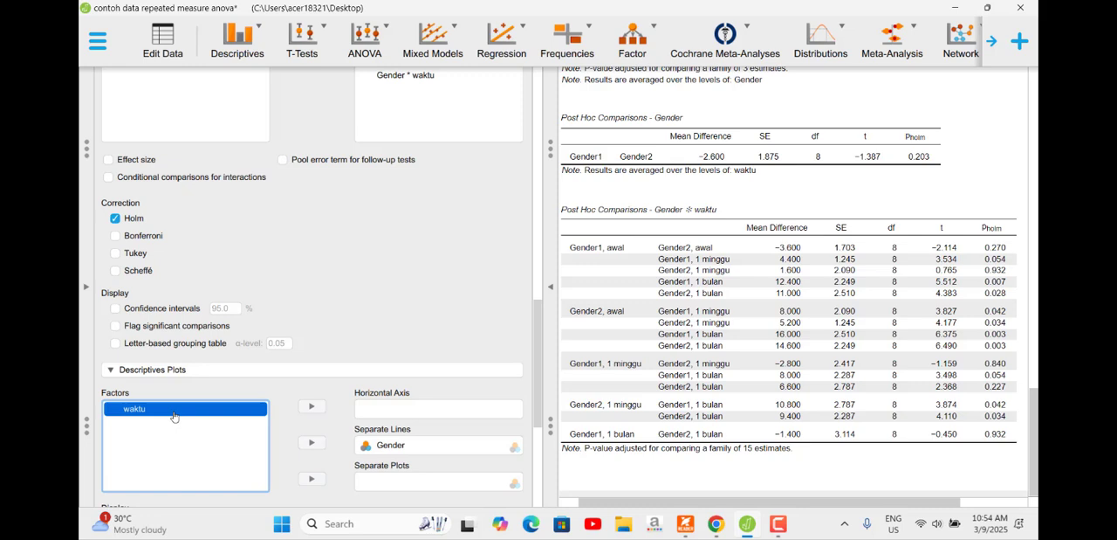
pyautogui.click(312, 407)
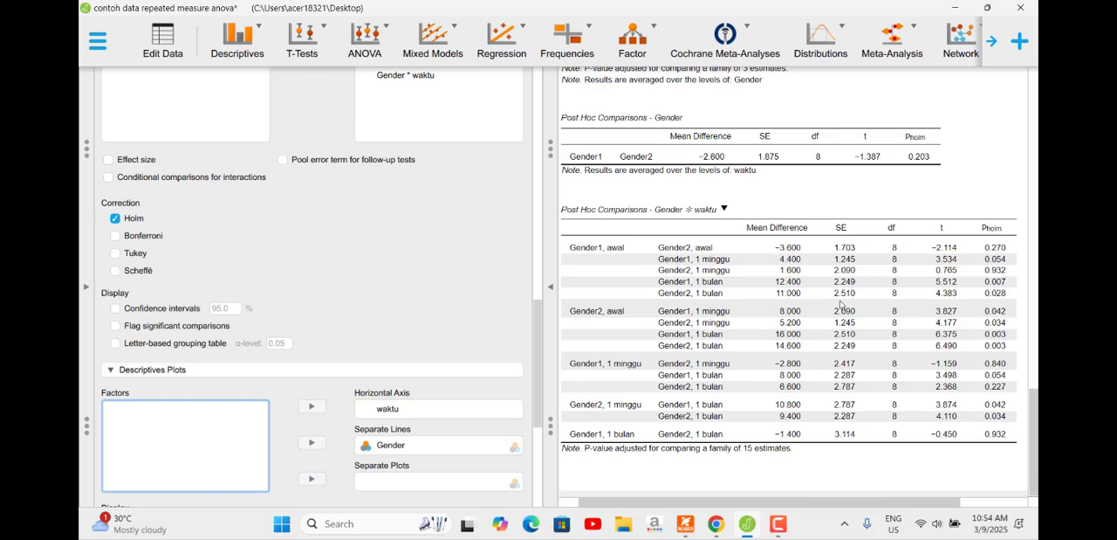
# Step: Examine the descriptives plot of waktu by Gender and compare it with the means in the descriptives table
pyautogui.scroll(3, 844, 325)
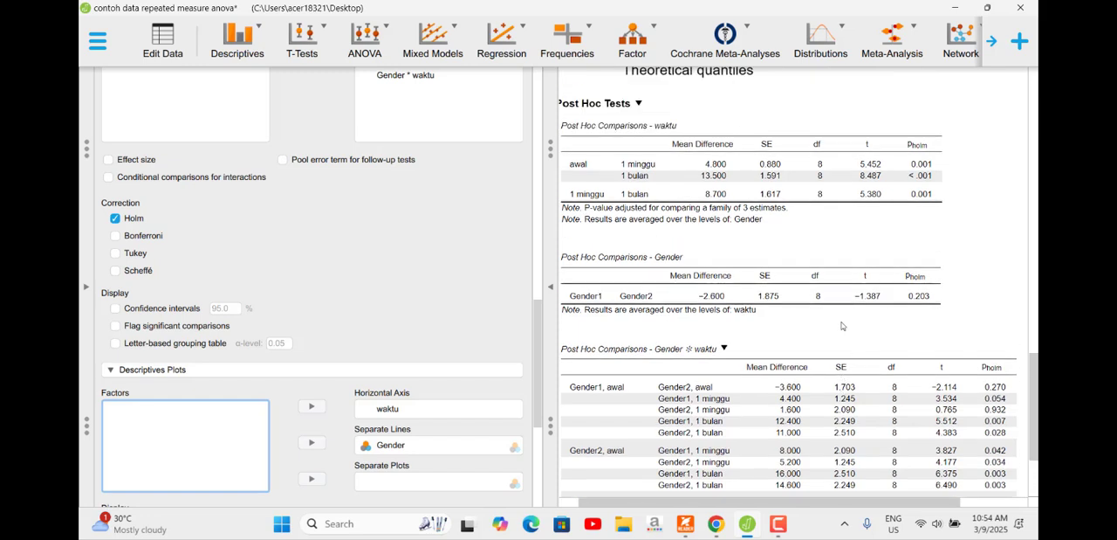
pyautogui.scroll(-3, 843, 325)
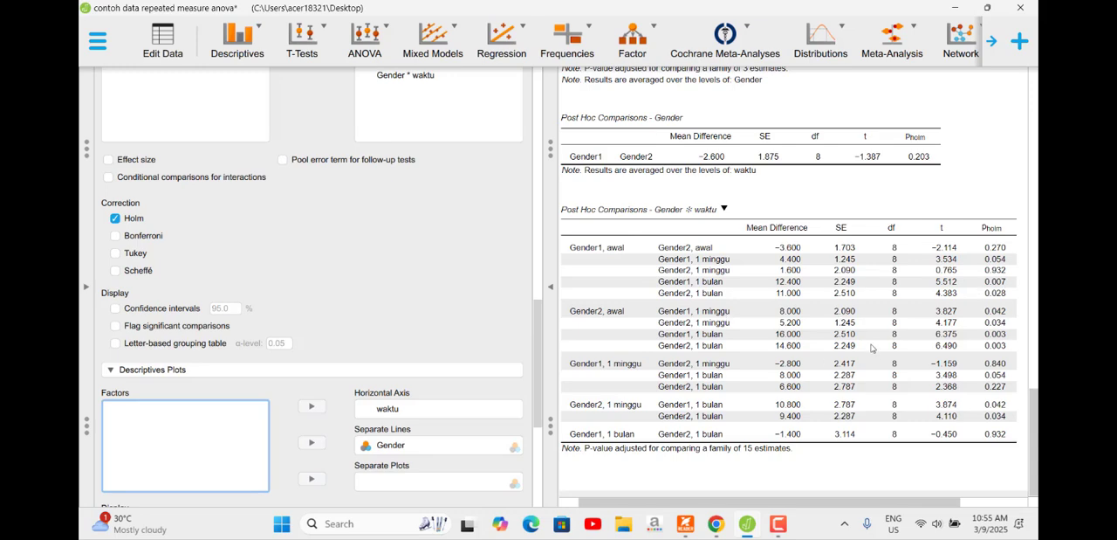
pyautogui.scroll(5, 840, 318)
pyautogui.scroll(-2, 804, 336)
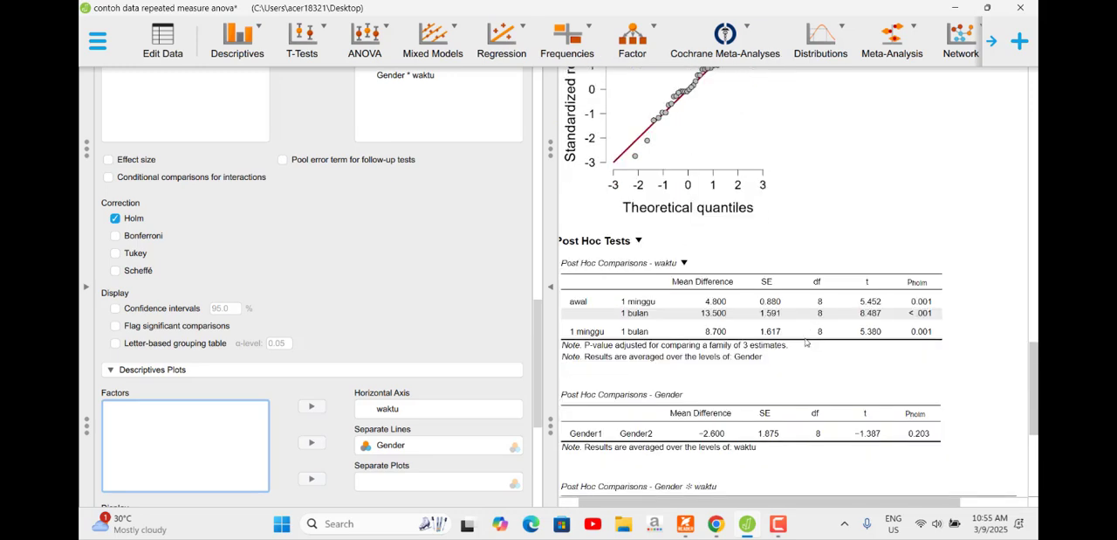
pyautogui.scroll(8, 802, 331)
pyautogui.scroll(6, 803, 331)
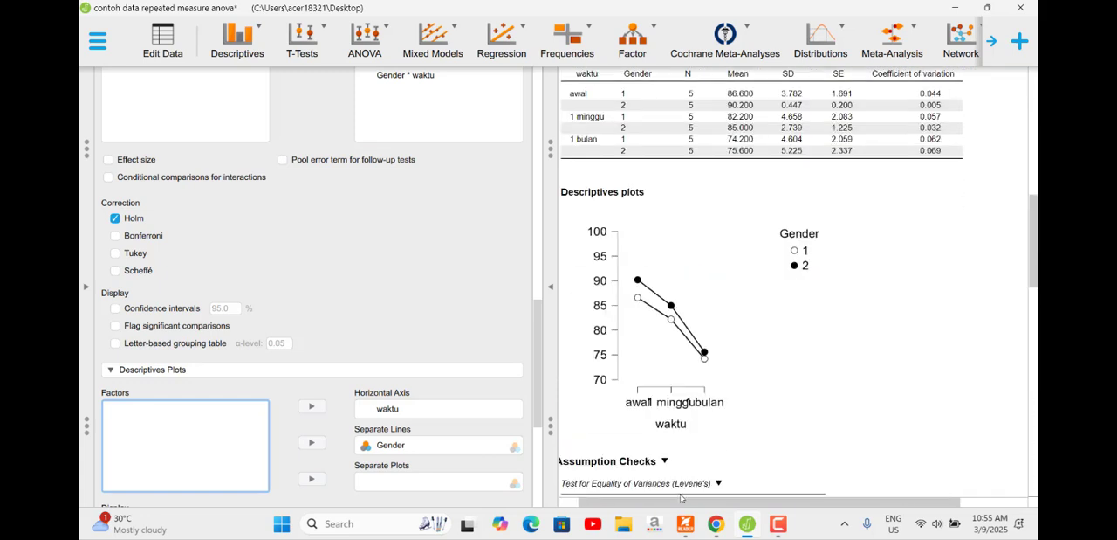
pyautogui.moveTo(680, 502); pyautogui.dragTo(572, 492)
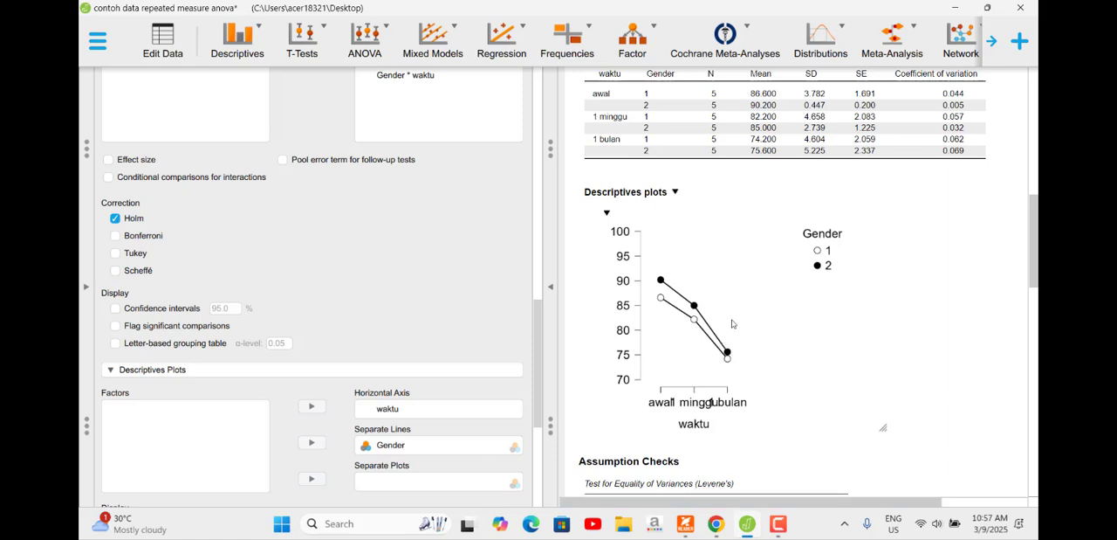
pyautogui.scroll(2, 772, 217)
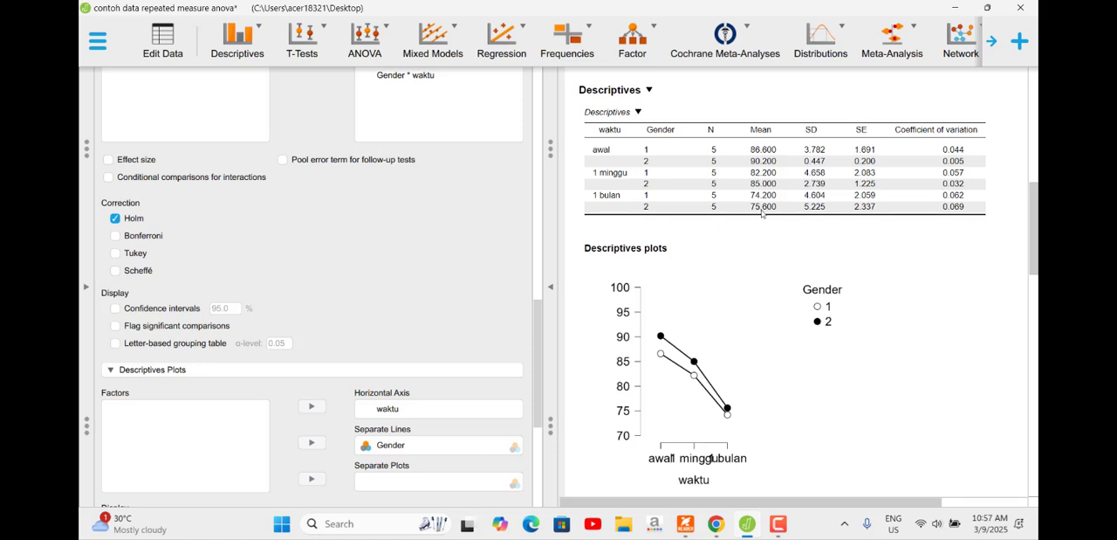
pyautogui.scroll(-2, 777, 338)
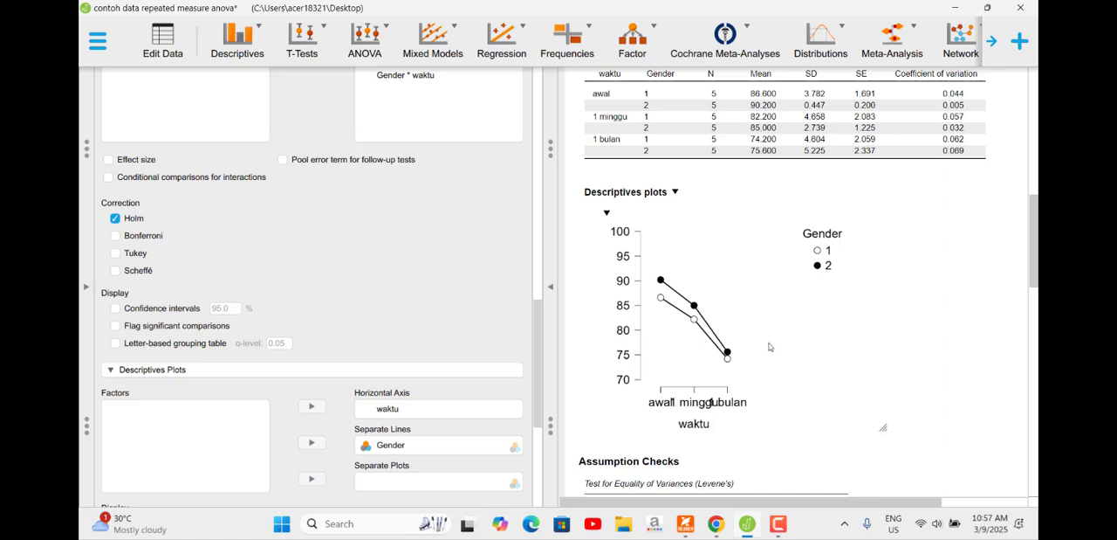
pyautogui.scroll(-2, 769, 342)
pyautogui.scroll(-6, 769, 339)
pyautogui.scroll(5, 766, 323)
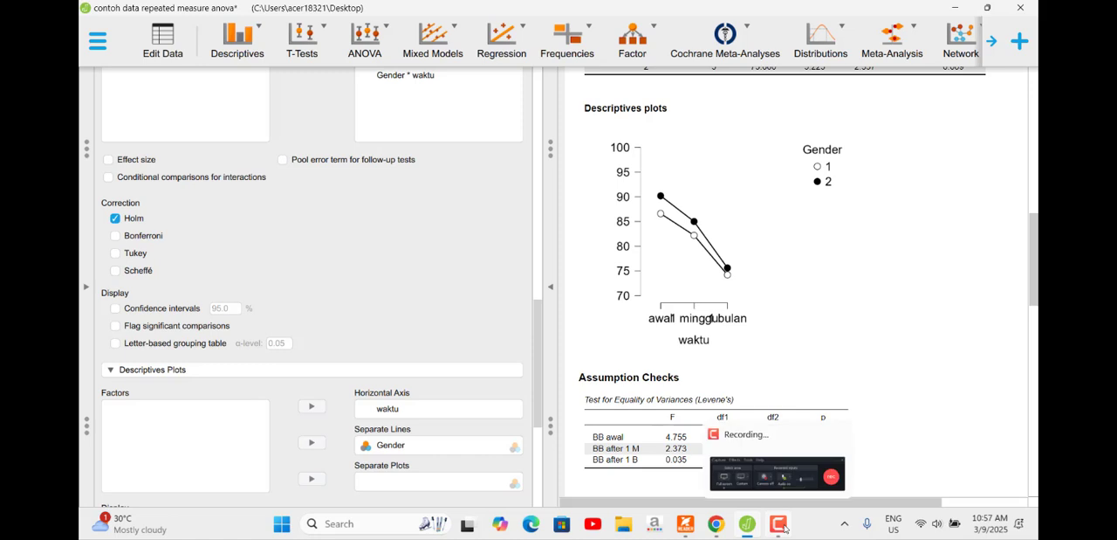
pyautogui.click(794, 492)
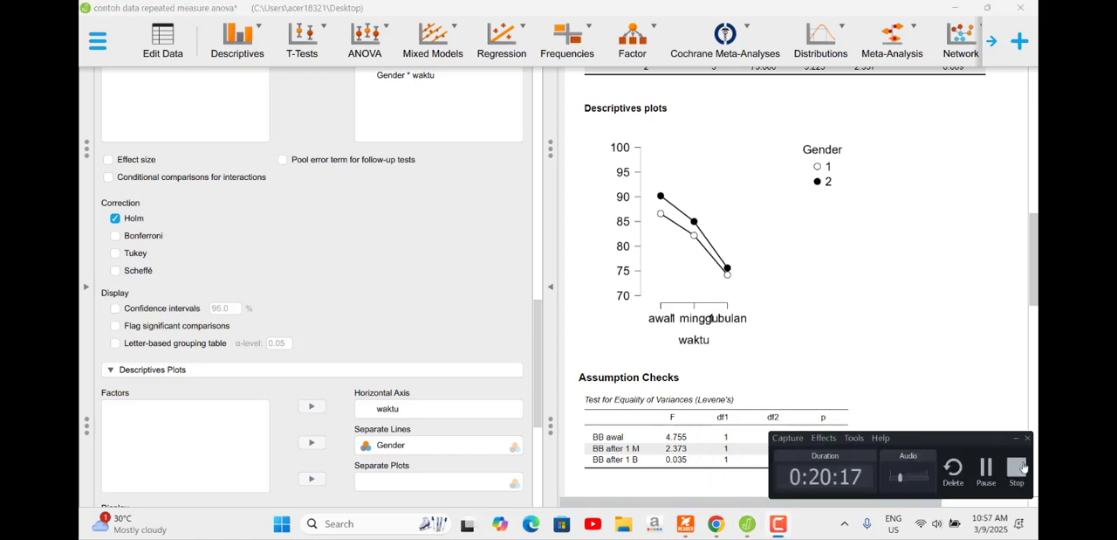